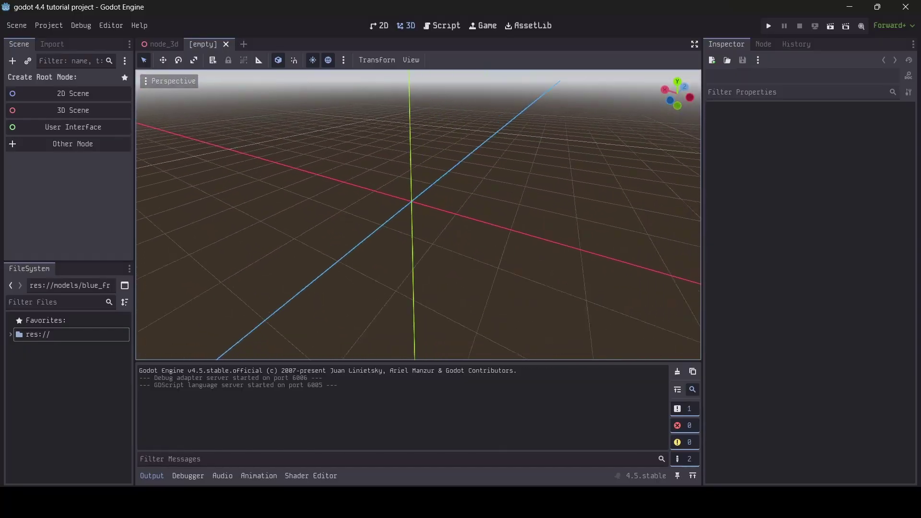
- Start a new User Interface scene with a Control root node
{"action": "middle_click_drag", "start_coordinate": [417, 216], "coordinate": [530, 265]}
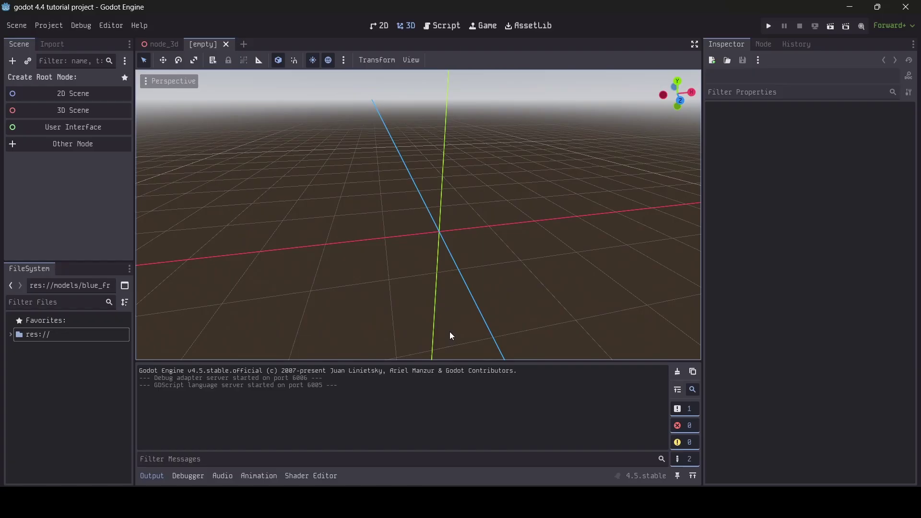
{"action": "left_click", "coordinate": [90, 129]}
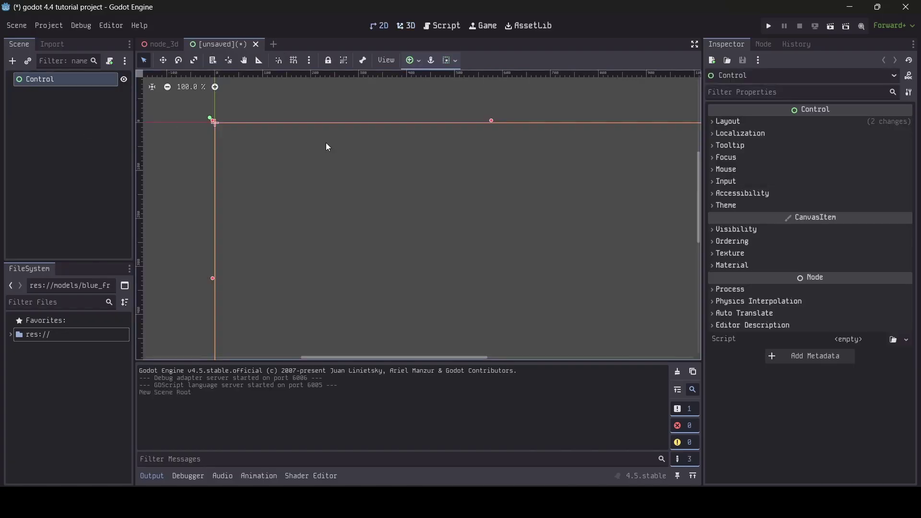
{"action": "scroll", "coordinate": [398, 226], "scroll_direction": "down", "scroll_amount": 3}
{"action": "scroll", "coordinate": [446, 237], "scroll_direction": "up", "scroll_amount": 1}
{"action": "scroll", "coordinate": [439, 229], "scroll_direction": "down", "scroll_amount": 1}
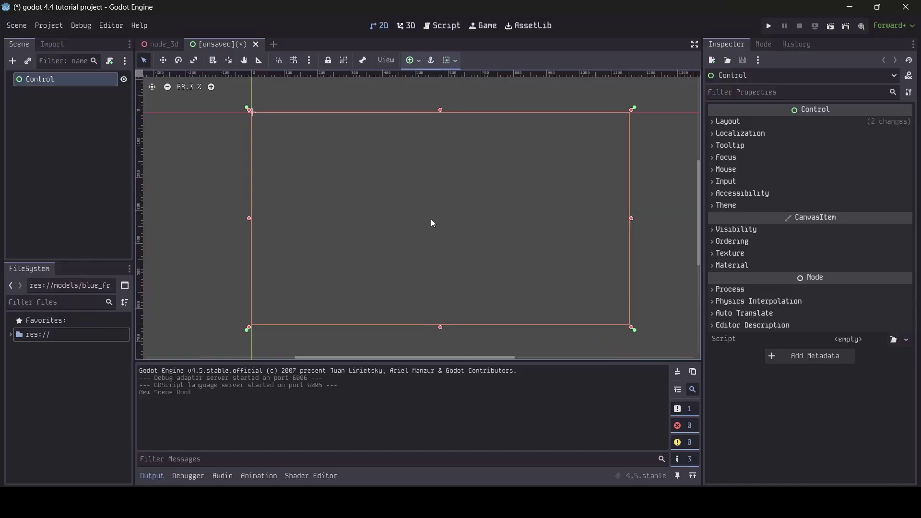
{"action": "scroll", "coordinate": [430, 224], "scroll_direction": "down", "scroll_amount": 1}
- Search the Add Child Node list under Control for 'container' node types
{"action": "right_click", "coordinate": [56, 80]}
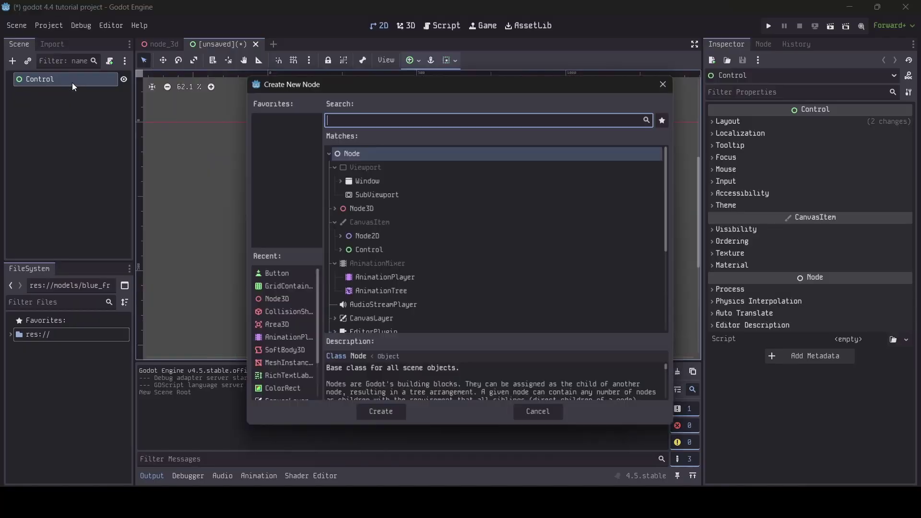
{"action": "left_click", "coordinate": [74, 87]}
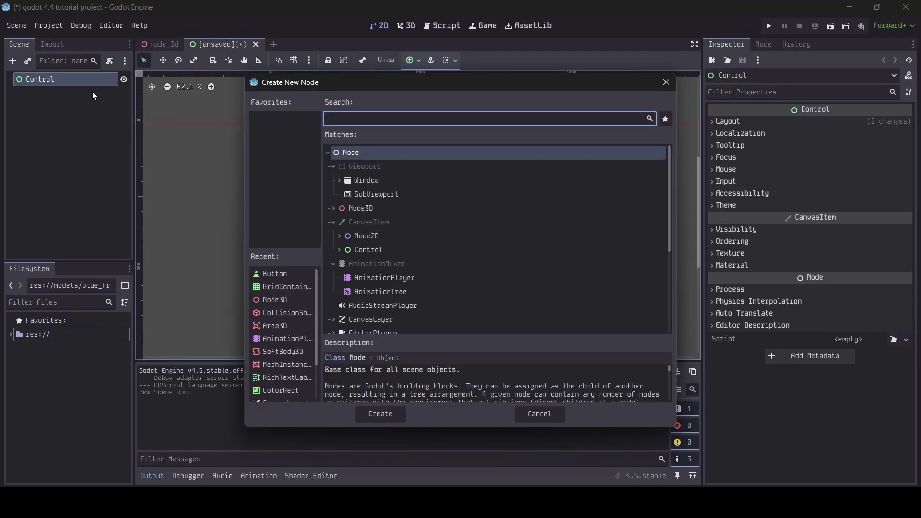
{"action": "type", "text": "container"}
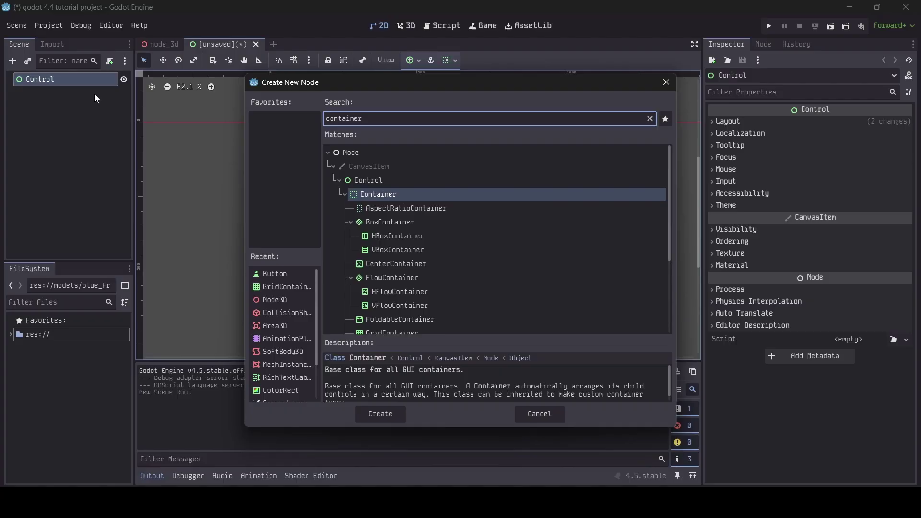
{"action": "scroll", "coordinate": [440, 214], "scroll_direction": "down", "scroll_amount": 2}
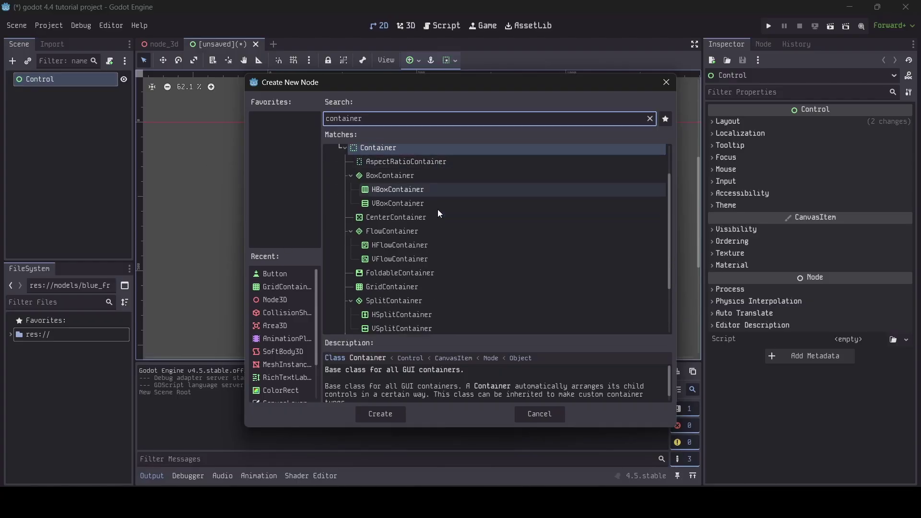
{"action": "scroll", "coordinate": [441, 214], "scroll_direction": "down", "scroll_amount": 3}
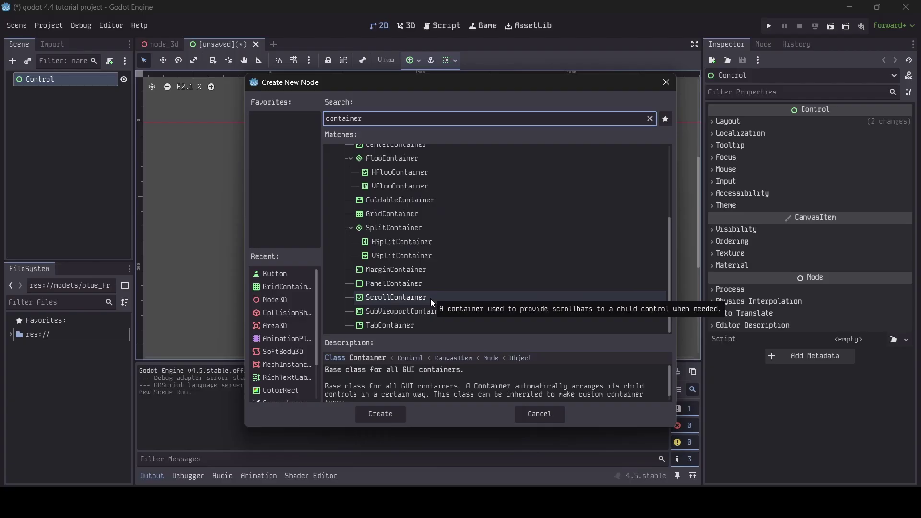
{"action": "scroll", "coordinate": [432, 302], "scroll_direction": "up", "scroll_amount": 4}
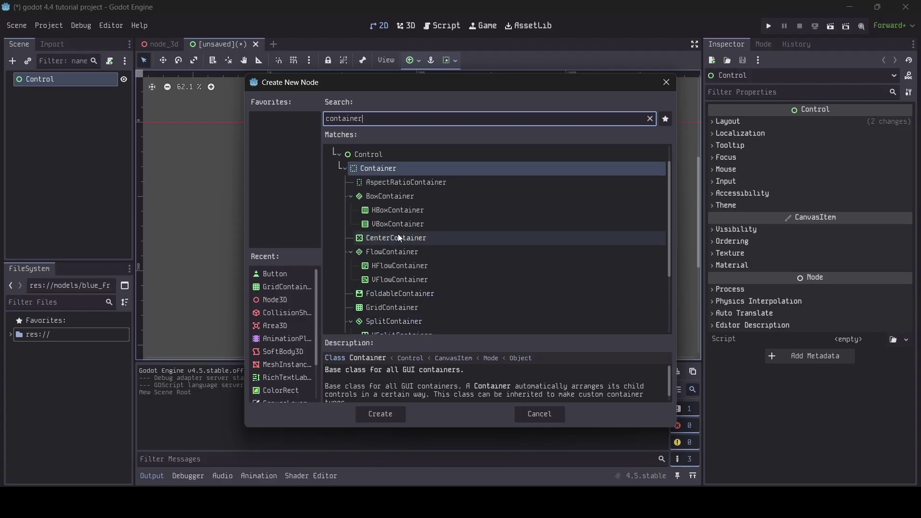
- Compare the HBox, VBox, Center and Grid containers, then pick VBoxContainer
{"action": "left_click", "coordinate": [402, 212]}
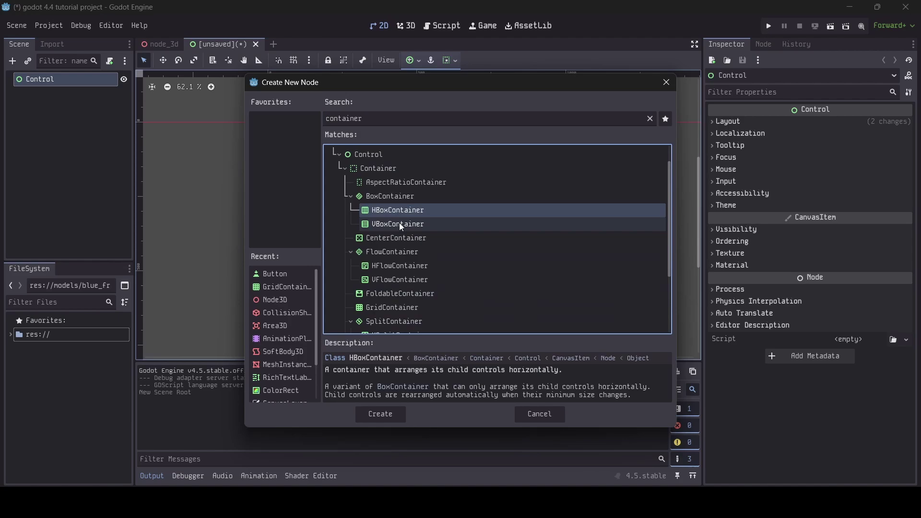
{"action": "left_click", "coordinate": [402, 225]}
{"action": "left_click", "coordinate": [395, 239]}
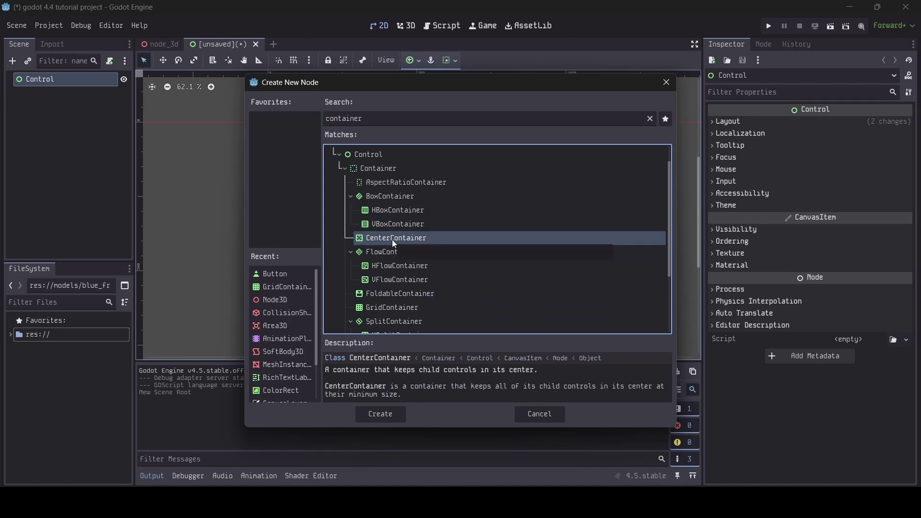
{"action": "left_click", "coordinate": [387, 307]}
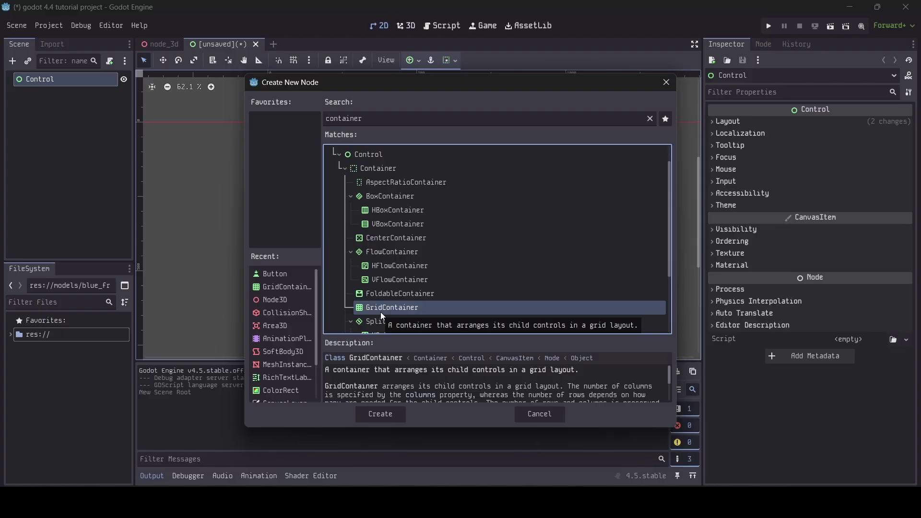
{"action": "scroll", "coordinate": [382, 313], "scroll_direction": "down", "scroll_amount": 3}
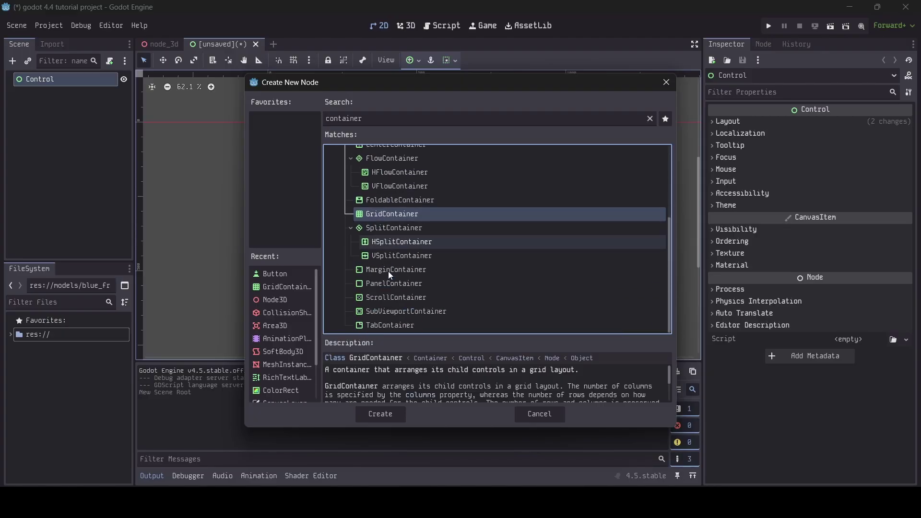
{"action": "scroll", "coordinate": [390, 275], "scroll_direction": "up", "scroll_amount": 2}
{"action": "scroll", "coordinate": [399, 279], "scroll_direction": "down", "scroll_amount": 2}
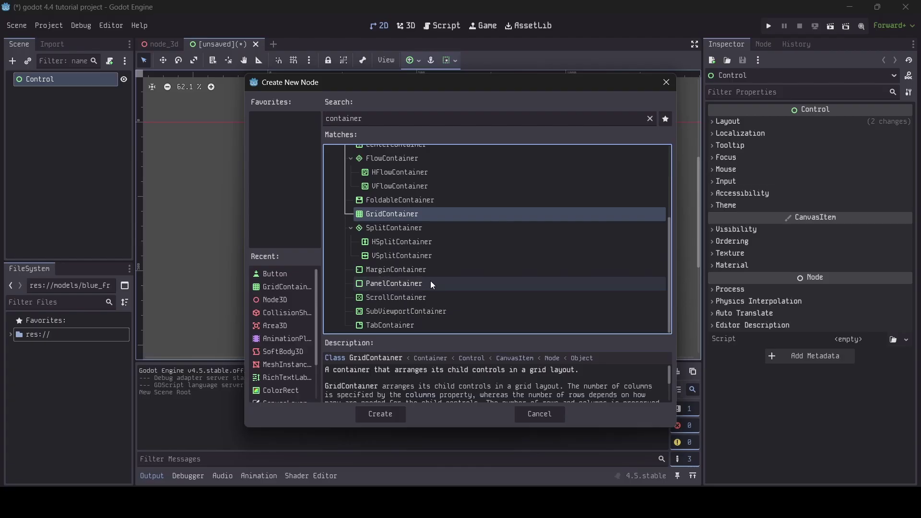
{"action": "scroll", "coordinate": [425, 302], "scroll_direction": "up", "scroll_amount": 3}
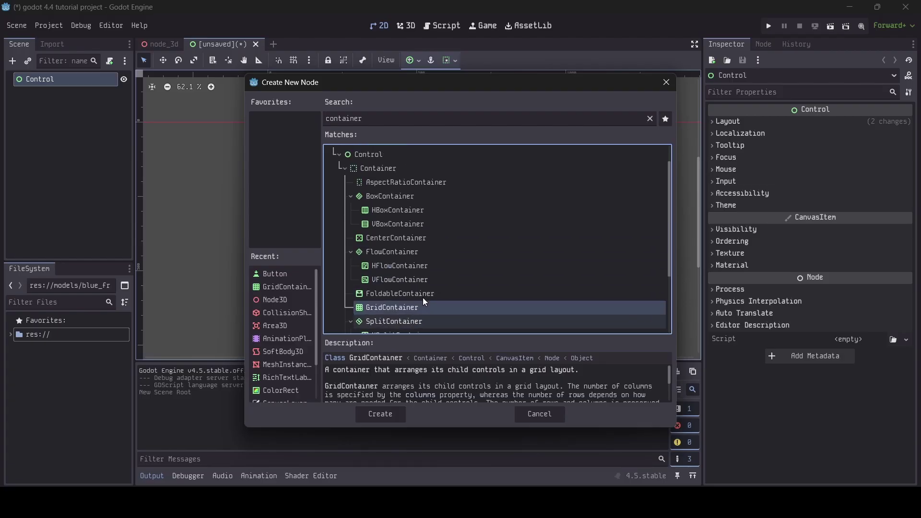
{"action": "left_click", "coordinate": [384, 225]}
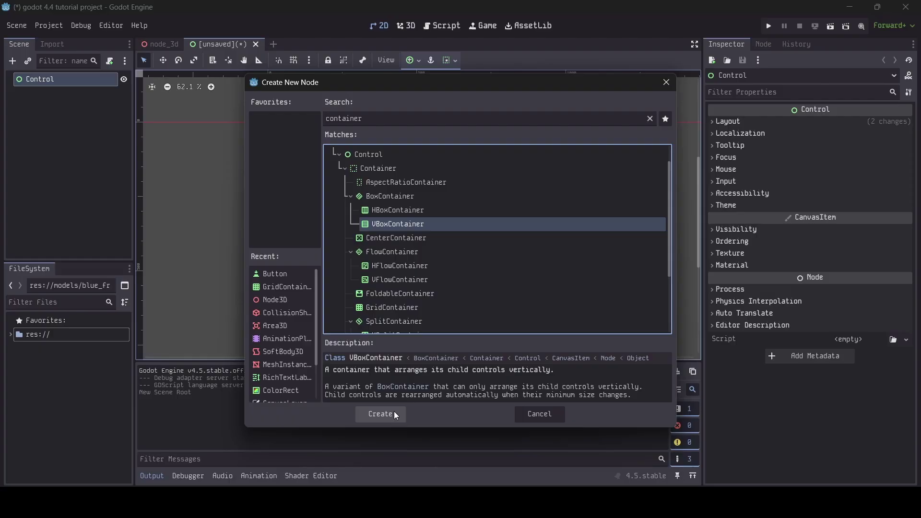
- Create the VBoxContainer under Control and resize it to about 501 × 353
{"action": "left_click", "coordinate": [380, 415]}
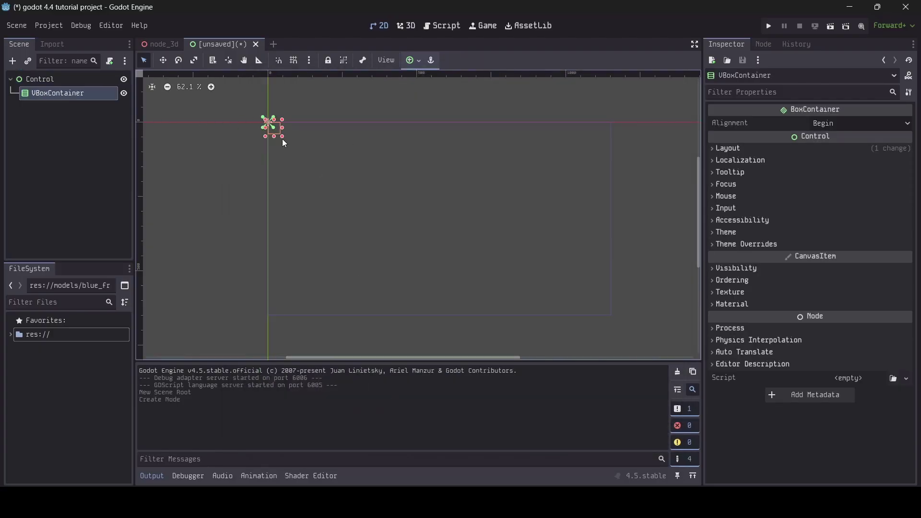
{"action": "left_click_drag", "start_coordinate": [284, 140], "coordinate": [411, 226]}
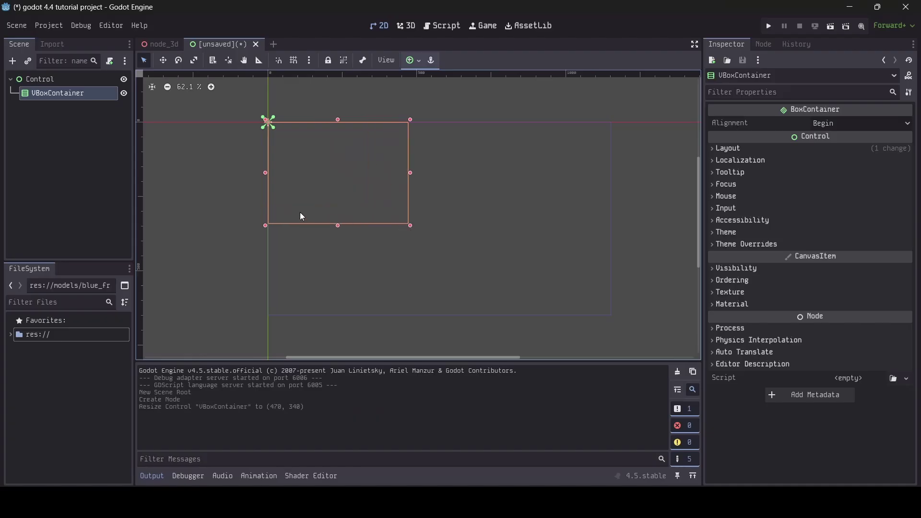
{"action": "middle_click_drag", "start_coordinate": [301, 217], "coordinate": [345, 208]}
{"action": "mouse_move", "coordinate": [462, 230]}
{"action": "left_mouse_down"}
{"action": "mouse_move", "coordinate": [420, 227]}
{"action": "mouse_move", "coordinate": [482, 226]}
{"action": "mouse_move", "coordinate": [460, 221]}
{"action": "mouse_move", "coordinate": [482, 235]}
{"action": "mouse_move", "coordinate": [458, 235]}
{"action": "mouse_move", "coordinate": [471, 233]}
{"action": "left_mouse_up"}
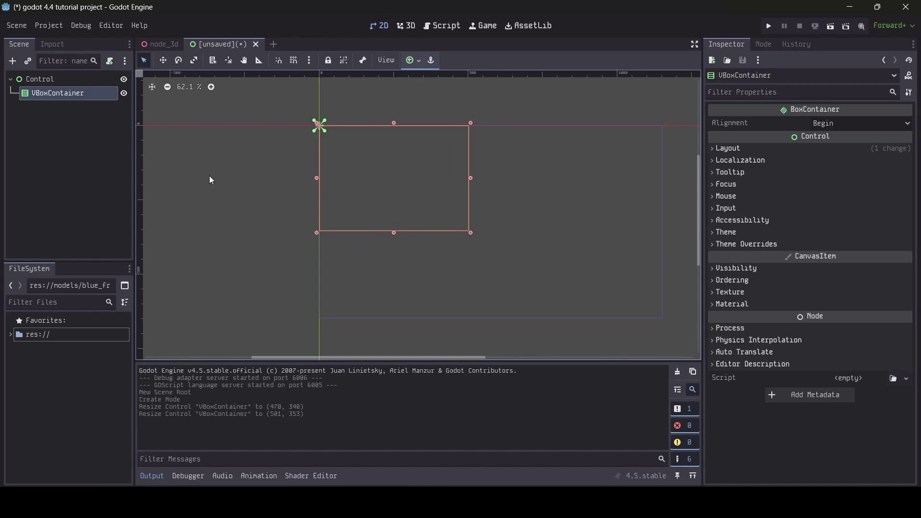
- Add a Button inside the VBoxContainer and label it 'Play'
{"action": "right_click", "coordinate": [89, 99]}
{"action": "left_click", "coordinate": [102, 103]}
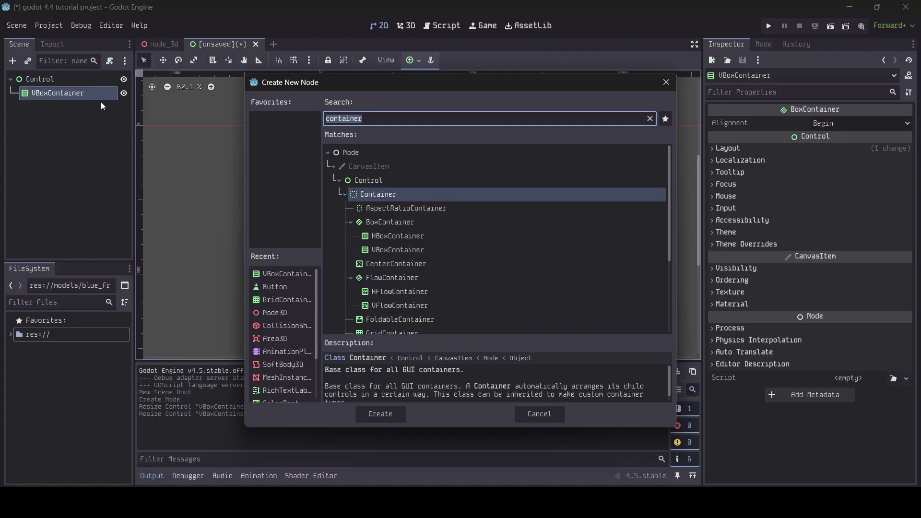
{"action": "type", "text": "butt"}
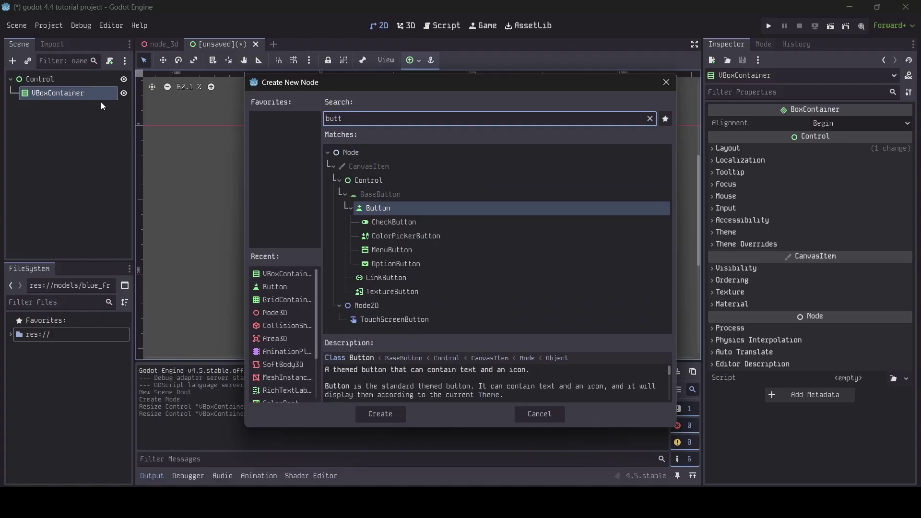
{"action": "double_click", "coordinate": [435, 210]}
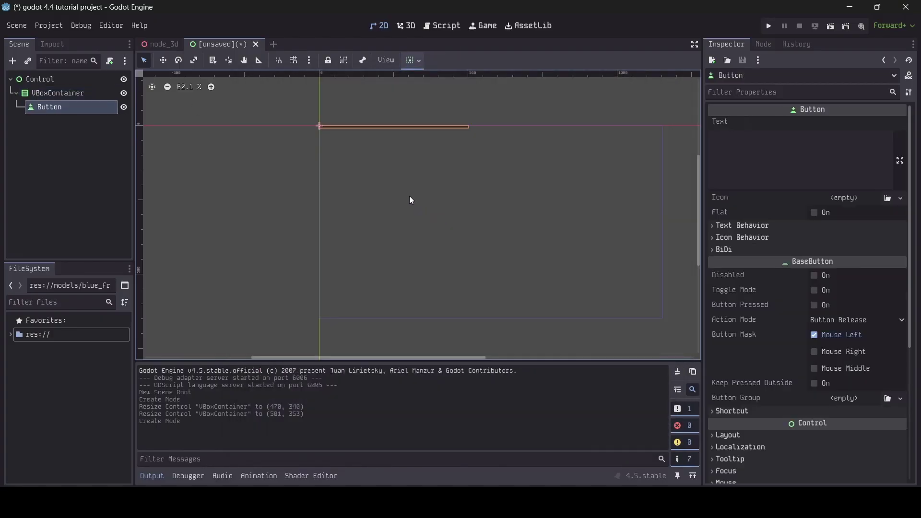
{"action": "left_click", "coordinate": [791, 151]}
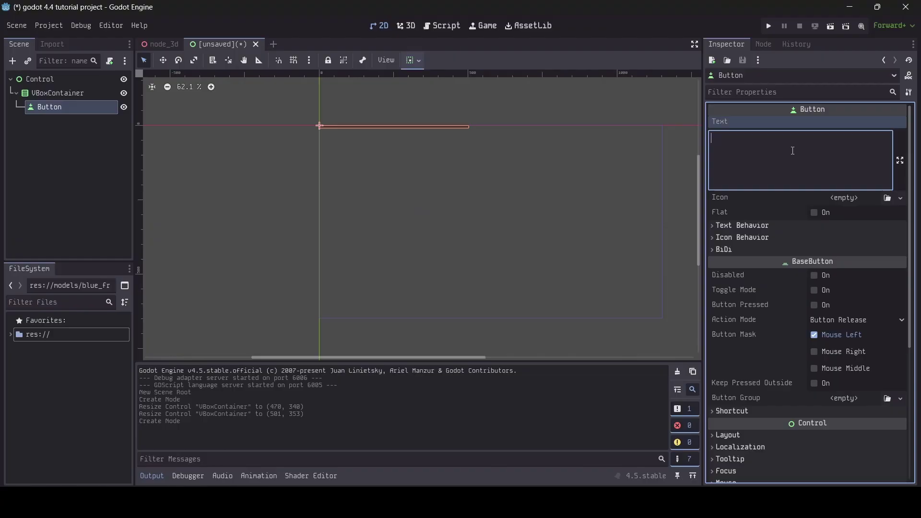
{"action": "type", "text": "Pl"}
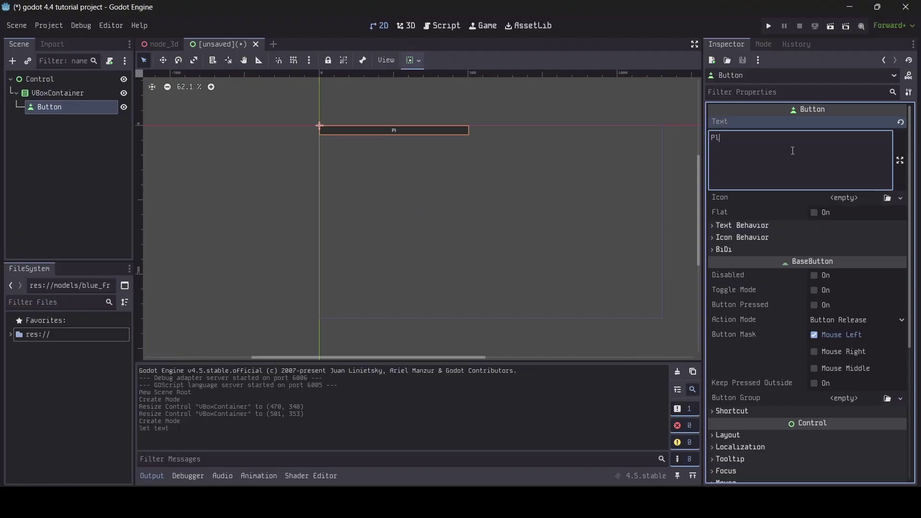
{"action": "type", "text": "ay"}
- Override the Play button's font size to 32 px under Theme Overrides
{"action": "scroll", "coordinate": [744, 297], "scroll_direction": "down", "scroll_amount": 5}
{"action": "left_click", "coordinate": [742, 324]}
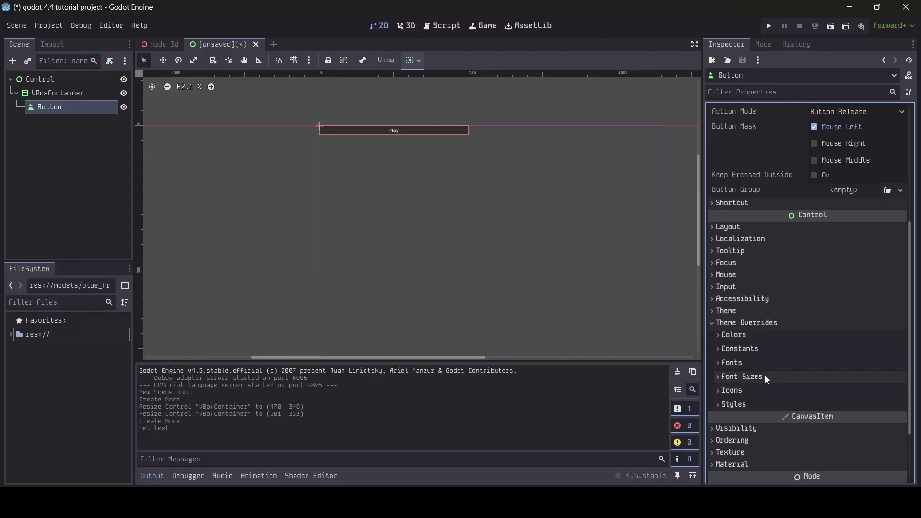
{"action": "left_click", "coordinate": [758, 377]}
{"action": "left_click", "coordinate": [900, 389]}
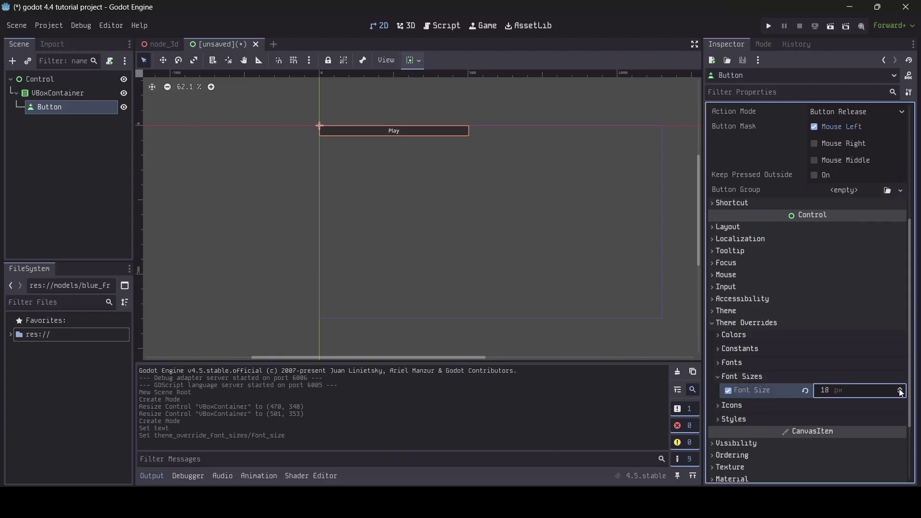
{"action": "left_click_drag", "start_coordinate": [901, 393], "coordinate": [893, 387]}
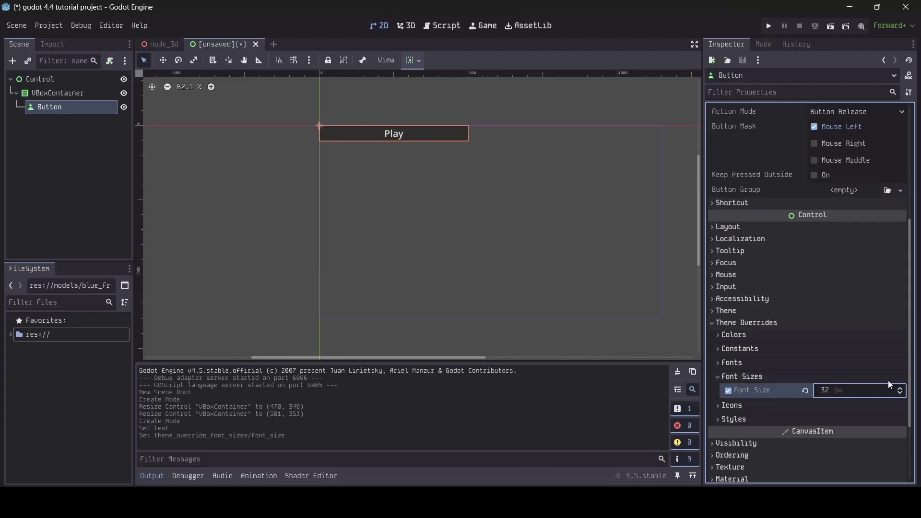
{"action": "left_click", "coordinate": [75, 110]}
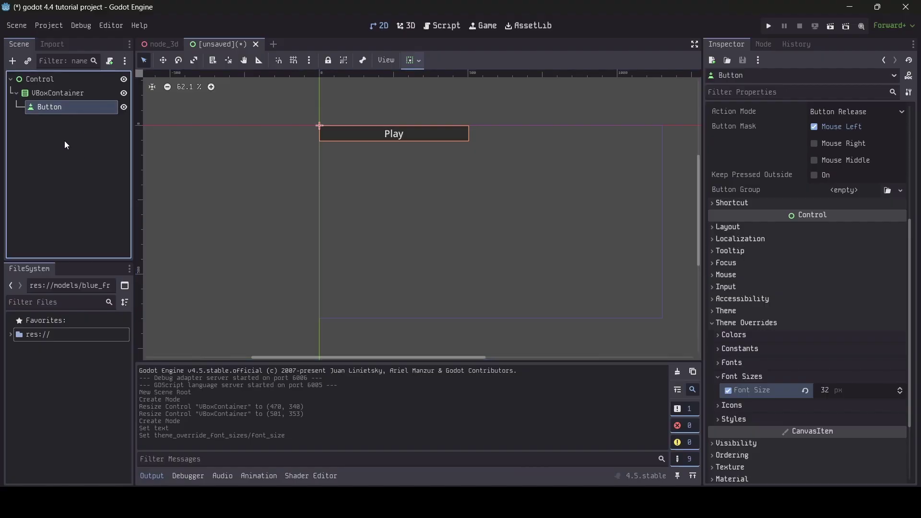
- Duplicate the Play button with Ctrl+D until the column has five buttons
{"action": "key", "text": "ctrl+d"}
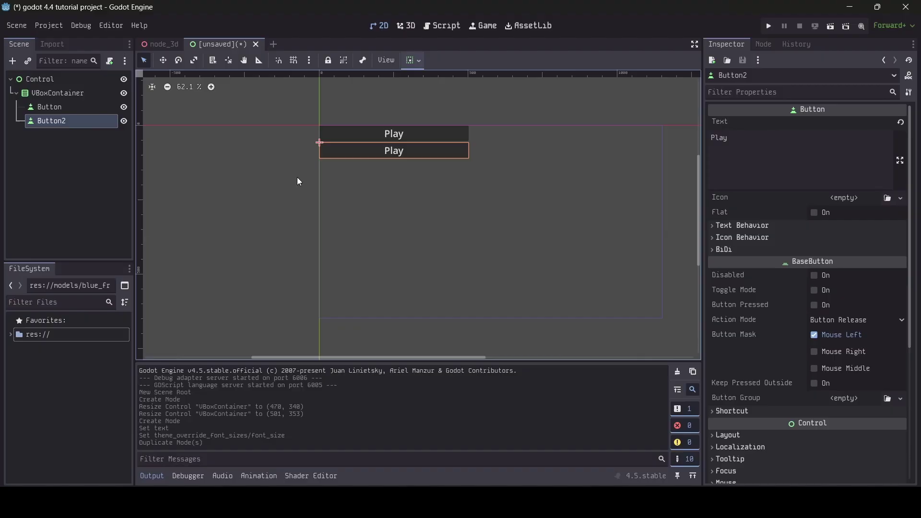
{"action": "left_click", "coordinate": [326, 173]}
{"action": "scroll", "coordinate": [425, 154], "scroll_direction": "up", "scroll_amount": 3}
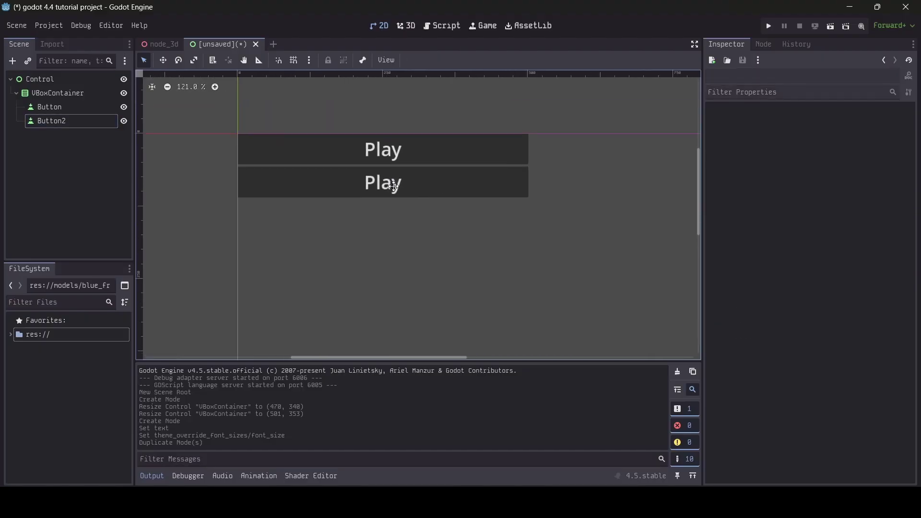
{"action": "left_click", "coordinate": [66, 124]}
{"action": "key", "text": "ctrl+d"}
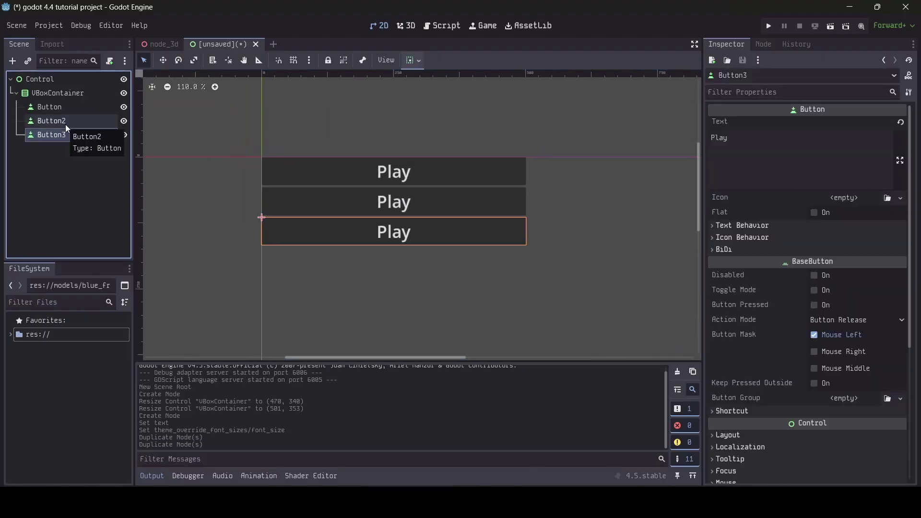
{"action": "key", "text": "ctrl+d"}
{"action": "key", "text": "ctrl+d"}
{"action": "left_click", "coordinate": [215, 224]}
{"action": "middle_click_drag", "start_coordinate": [430, 267], "coordinate": [430, 243]}
- Relabel Button2, Button3 and Button4 as 'Settings', 'Controls' and 'Quit to Menu'
{"action": "left_click", "coordinate": [65, 126]}
{"action": "left_click", "coordinate": [801, 140]}
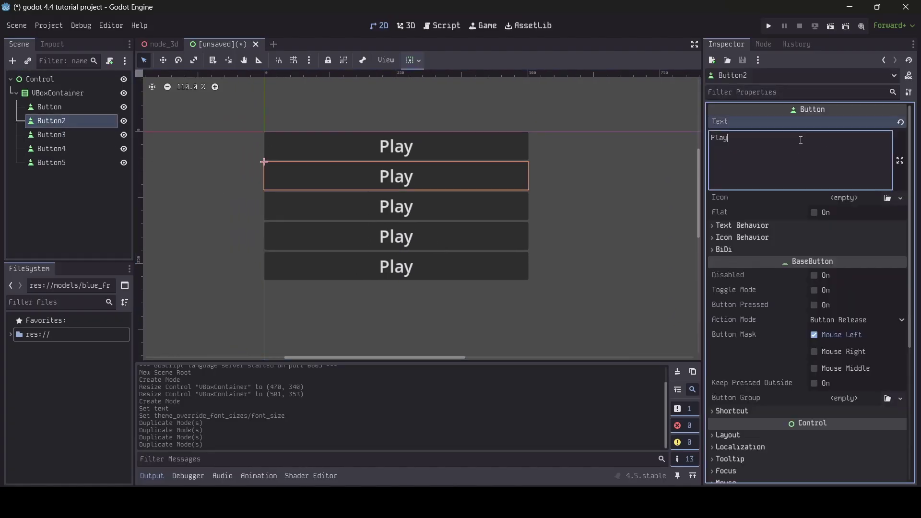
{"action": "key", "text": "ctrl+a"}
{"action": "type", "text": "Setting"}
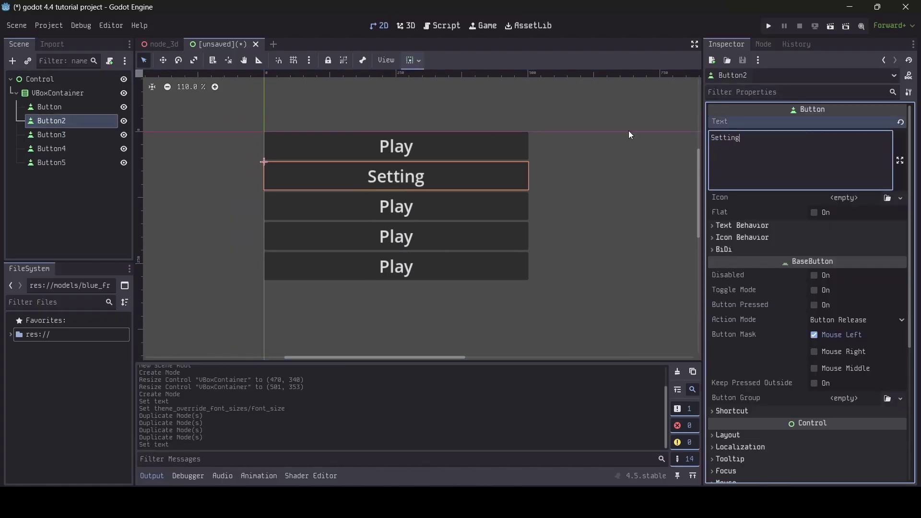
{"action": "type", "text": "s"}
{"action": "left_click", "coordinate": [99, 138]}
{"action": "left_click", "coordinate": [839, 181]}
{"action": "key", "text": "ctrl+a"}
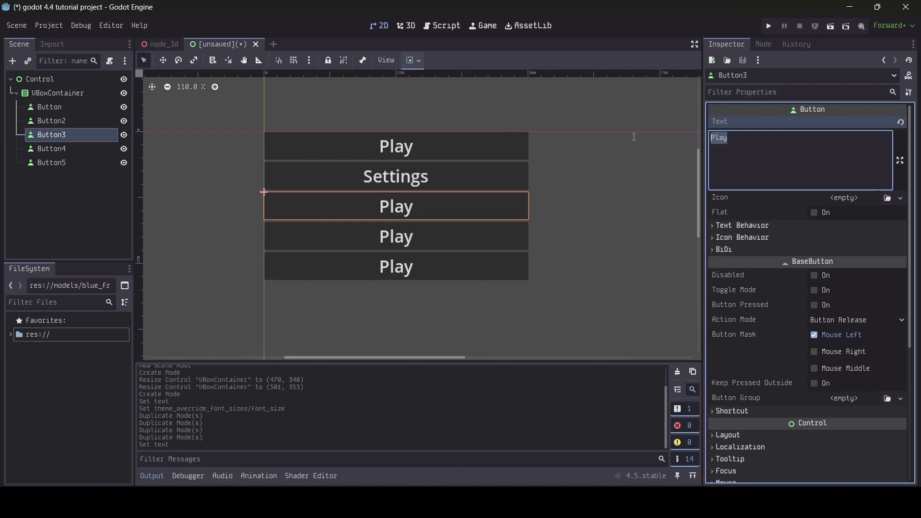
{"action": "type", "text": "Controls"}
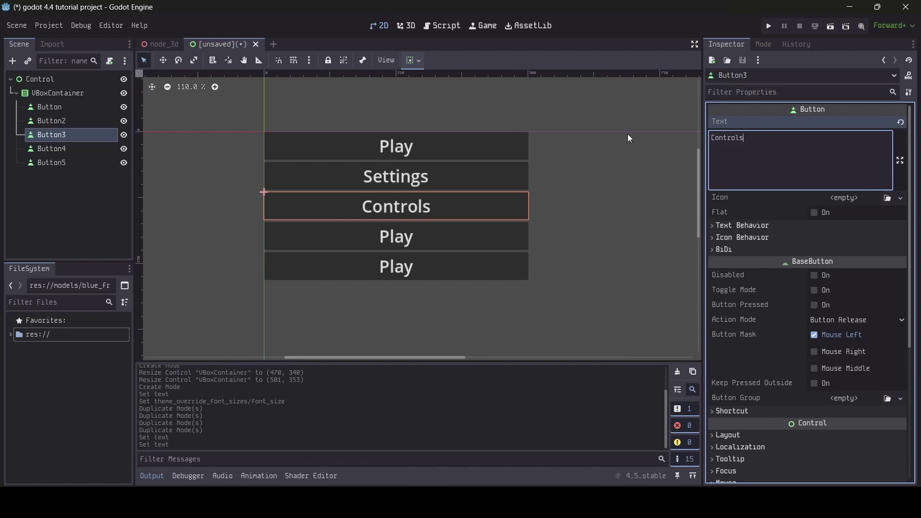
{"action": "left_click", "coordinate": [72, 149]}
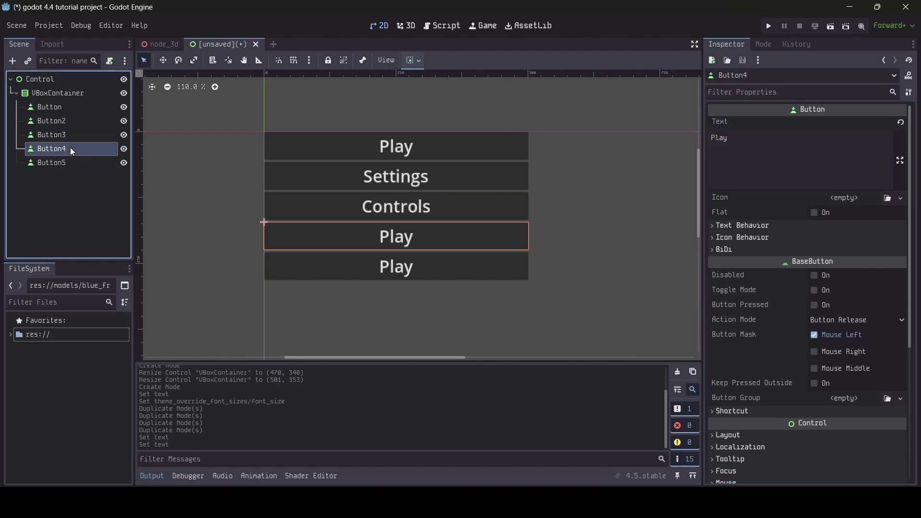
{"action": "left_click", "coordinate": [711, 166]}
{"action": "key", "text": "ctrl+a"}
{"action": "type", "text": "Quit to Menu"}
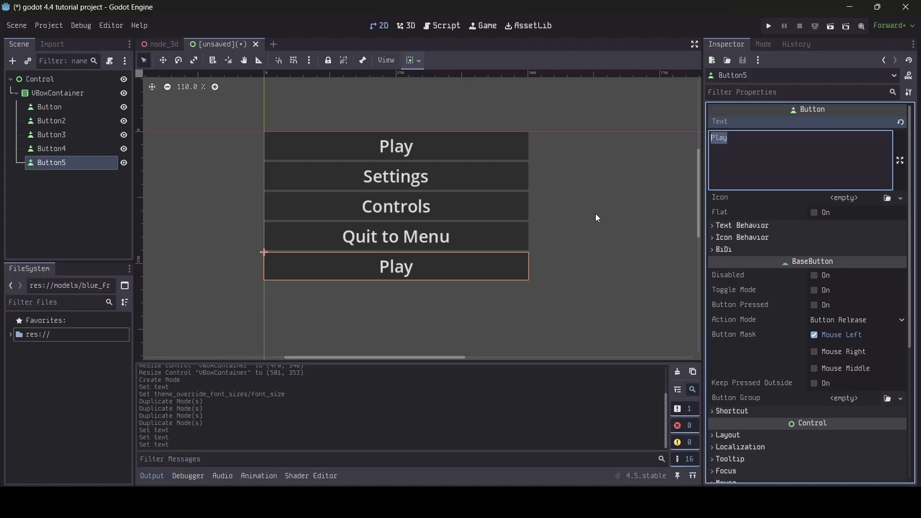
- Narrow the VBoxContainer's width and move the button column higher up
{"action": "double_click", "coordinate": [58, 94]}
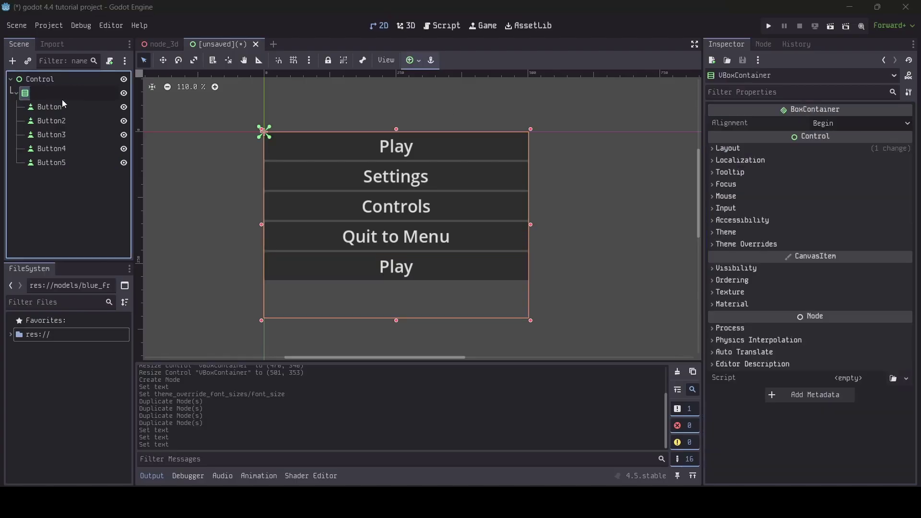
{"action": "left_click", "coordinate": [530, 224]}
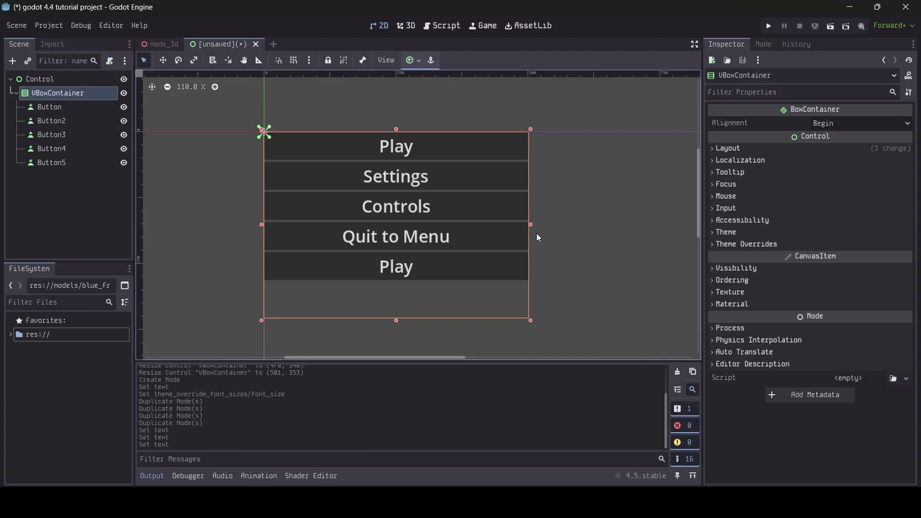
{"action": "left_click_drag", "start_coordinate": [531, 225], "coordinate": [446, 225]}
{"action": "left_click_drag", "start_coordinate": [352, 321], "coordinate": [353, 286]}
- Select each menu button in the column in turn to check its layout
{"action": "left_click", "coordinate": [350, 202]}
{"action": "left_click", "coordinate": [345, 178]}
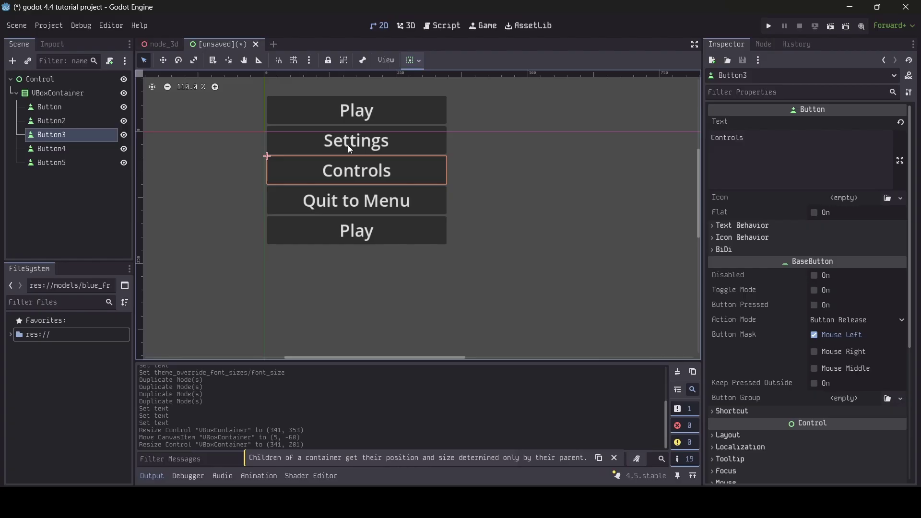
{"action": "left_click", "coordinate": [347, 144]}
{"action": "left_click", "coordinate": [349, 112]}
{"action": "left_click", "coordinate": [336, 143]}
{"action": "left_click", "coordinate": [333, 174]}
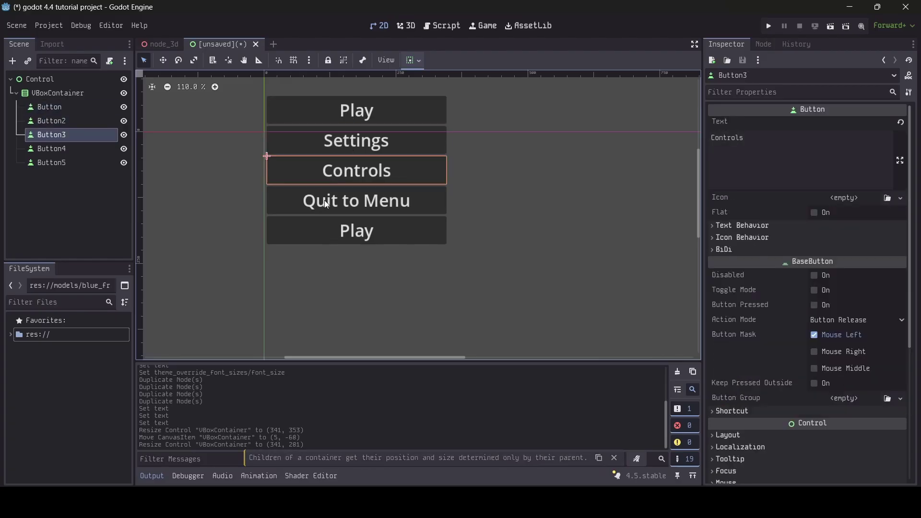
{"action": "left_click", "coordinate": [324, 202]}
{"action": "left_click", "coordinate": [331, 227]}
- Resize the VBoxContainer to 341 × 337 and place it at (15, 13)
{"action": "left_click", "coordinate": [53, 95]}
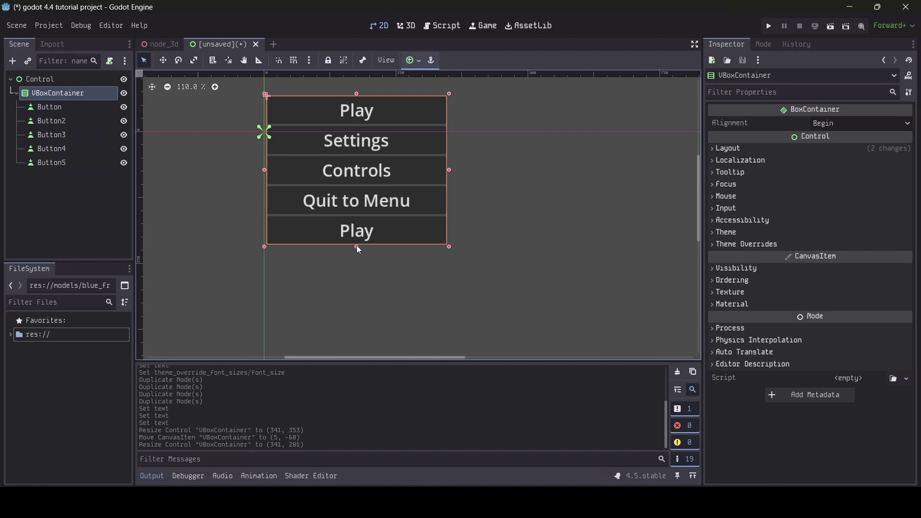
{"action": "left_click_drag", "start_coordinate": [356, 246], "coordinate": [370, 301]}
{"action": "scroll", "coordinate": [483, 262], "scroll_direction": "down", "scroll_amount": 5}
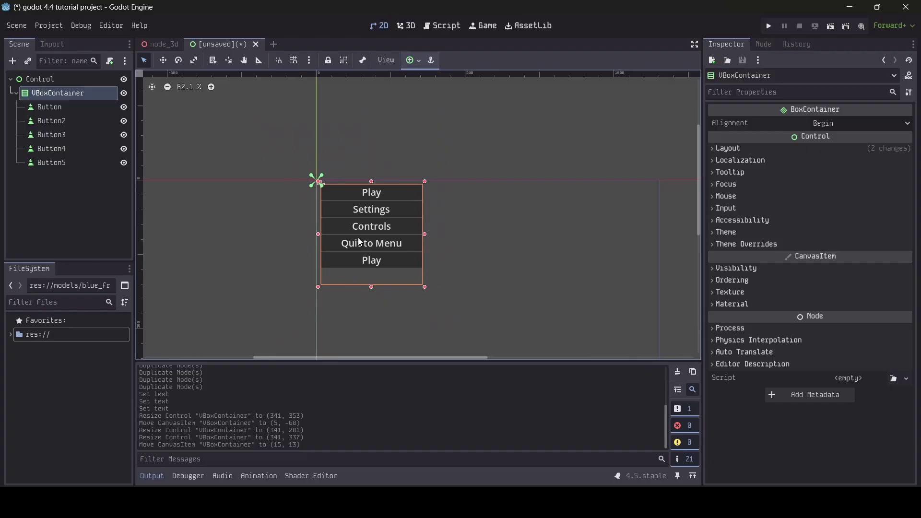
- Add a LineEdit to the VBoxContainer and place it between Play and Settings
{"action": "right_click", "coordinate": [77, 96]}
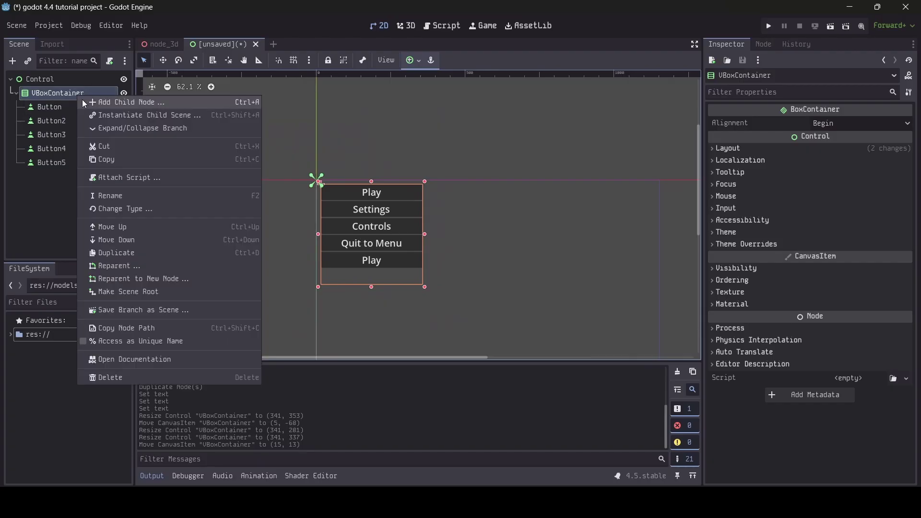
{"action": "left_click", "coordinate": [97, 106]}
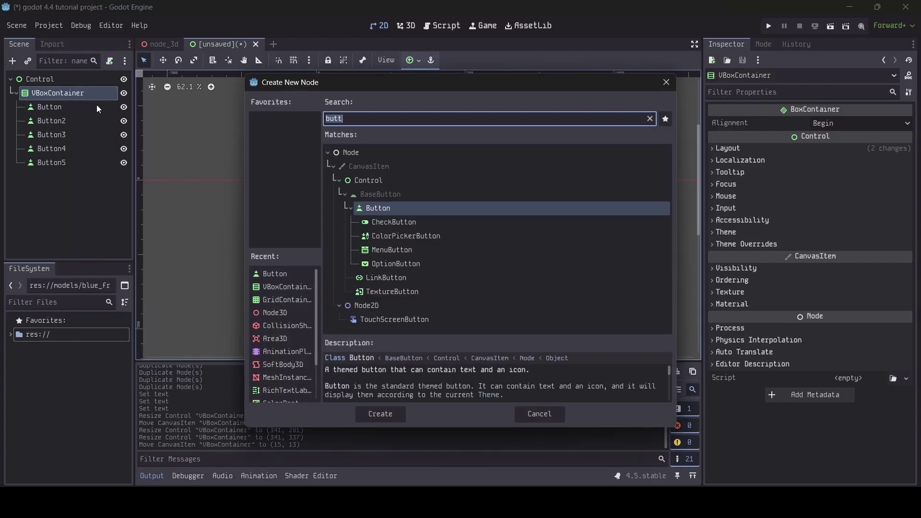
{"action": "type", "text": "text"}
{"action": "key", "text": "BackSpace"}
{"action": "key", "text": "BackSpace"}
{"action": "key", "text": "BackSpace"}
{"action": "key", "text": "BackSpace"}
{"action": "type", "text": "l"}
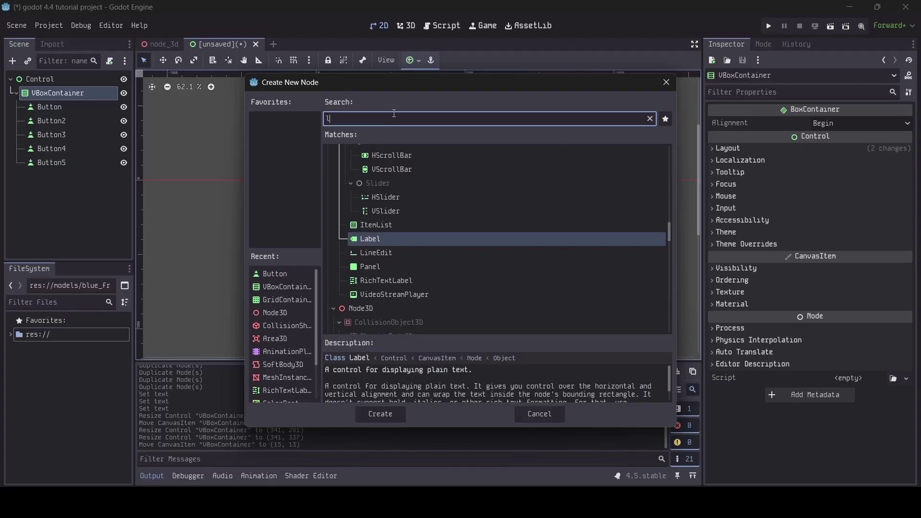
{"action": "type", "text": "inee"}
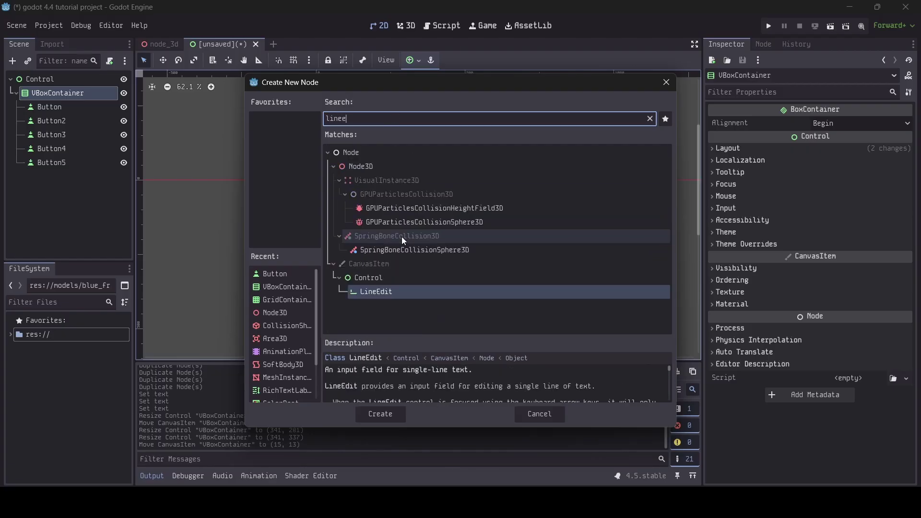
{"action": "left_click", "coordinate": [377, 320]}
{"action": "left_click", "coordinate": [379, 415]}
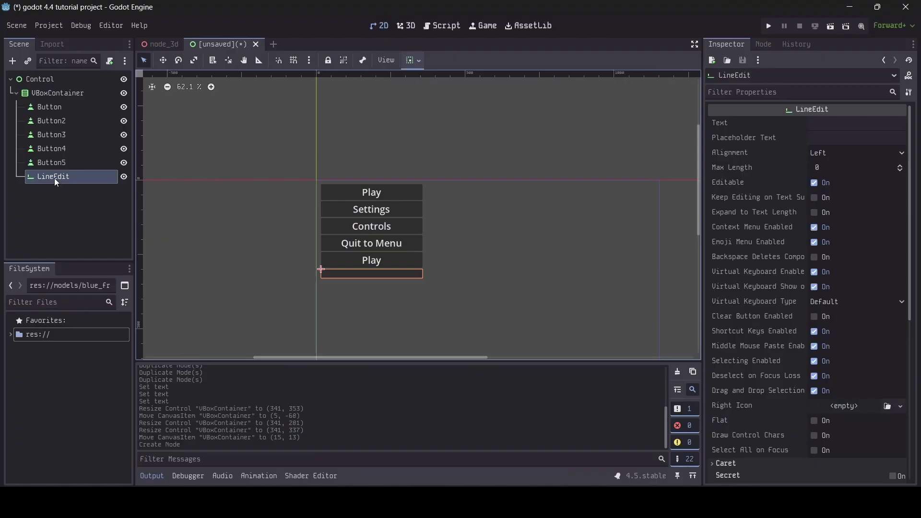
{"action": "left_click_drag", "start_coordinate": [56, 180], "coordinate": [59, 117]}
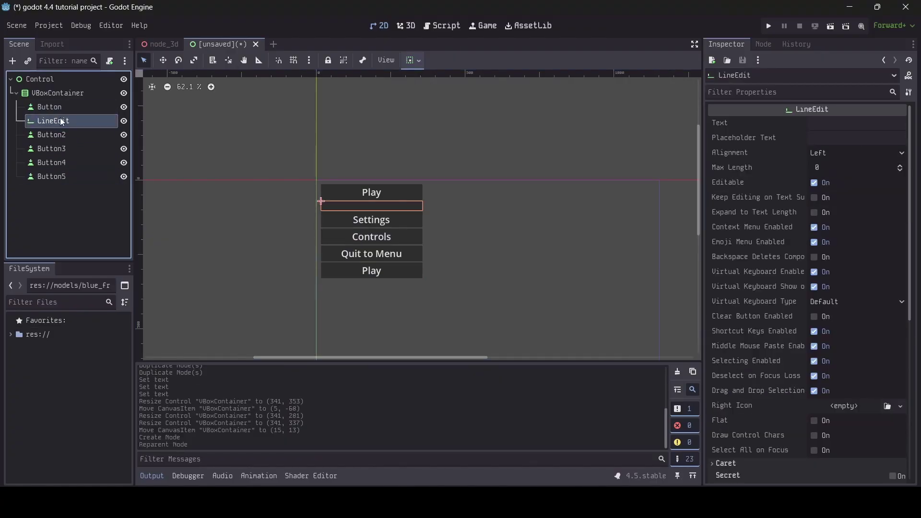
{"action": "scroll", "coordinate": [315, 214], "scroll_direction": "up", "scroll_amount": 6}
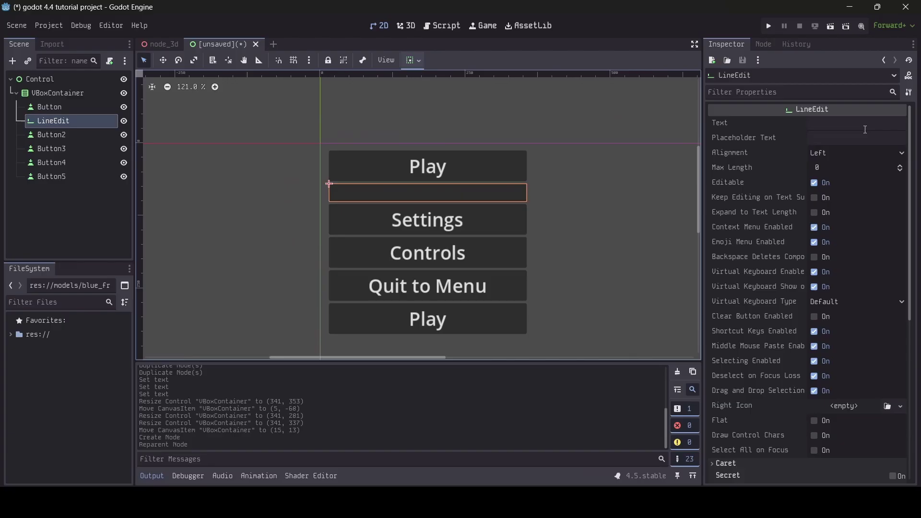
- Give the LineEdit placeholder text 'Enter text here...' and move it lower in the column
{"action": "left_click", "coordinate": [832, 138]}
{"action": "type", "text": "Ente"}
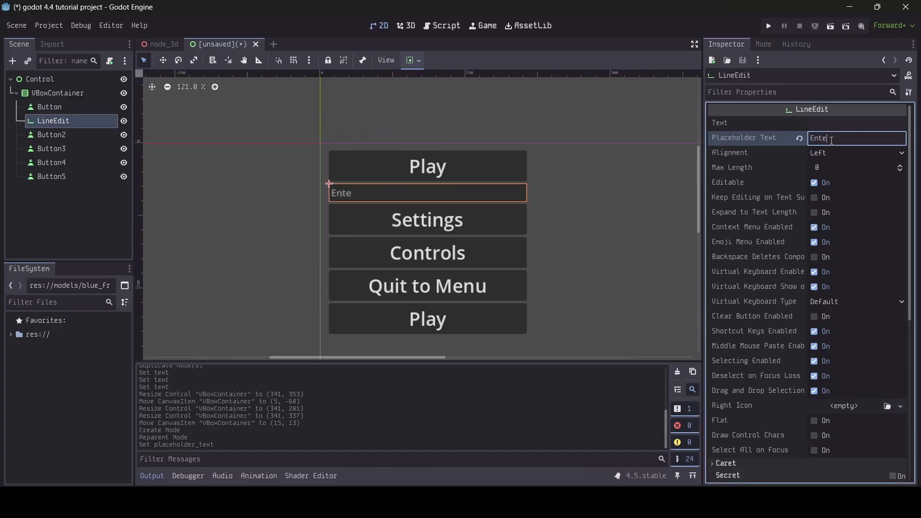
{"action": "type", "text": "r text here..."}
{"action": "left_click", "coordinate": [116, 124]}
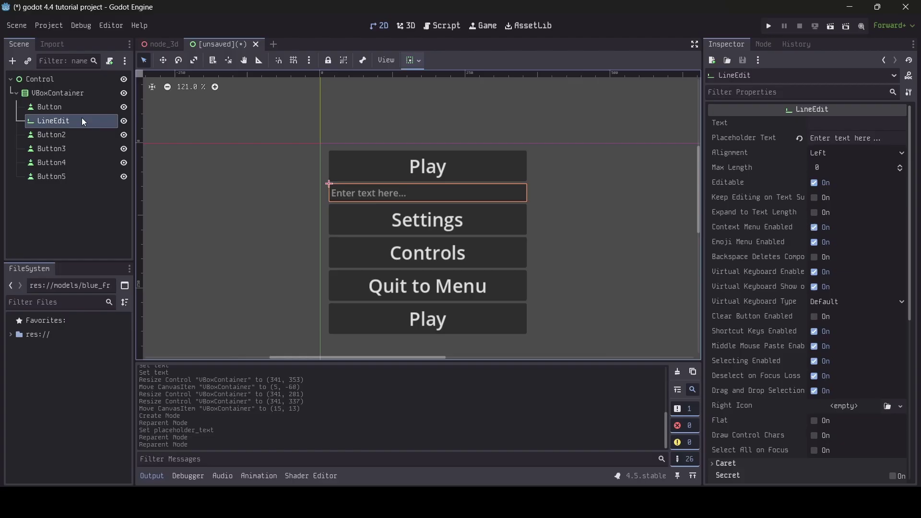
{"action": "left_click_drag", "start_coordinate": [64, 122], "coordinate": [53, 166]}
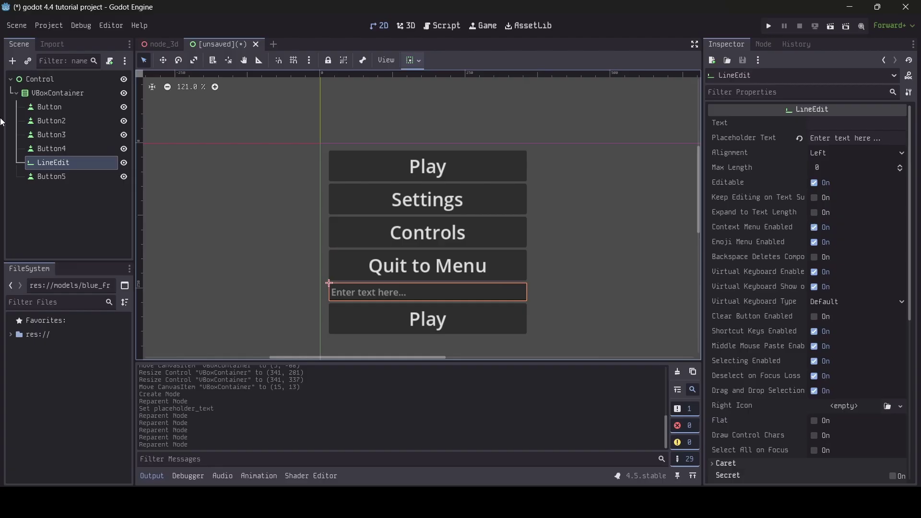
- Delete the LineEdit node from the VBoxContainer
{"action": "left_click", "coordinate": [53, 164]}
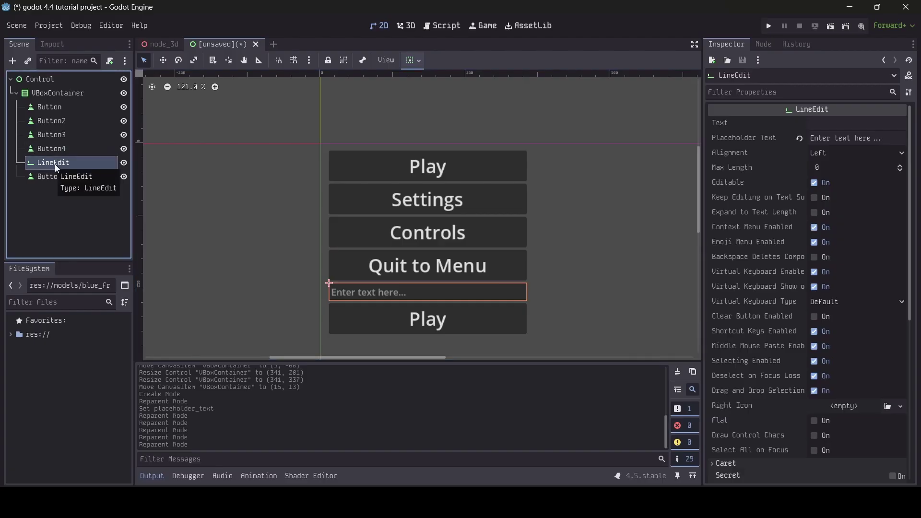
{"action": "key", "text": "Delete"}
{"action": "left_click", "coordinate": [445, 266]}
- Pan the canvas to view the layout and select the root Control node
{"action": "middle_click_drag", "start_coordinate": [552, 270], "coordinate": [453, 246]}
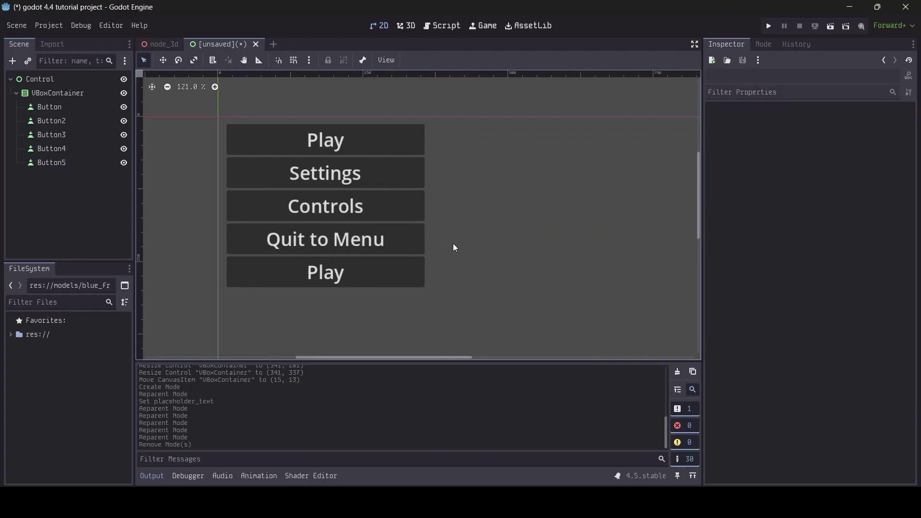
{"action": "scroll", "coordinate": [502, 263], "scroll_direction": "down", "scroll_amount": 3}
{"action": "middle_click_drag", "start_coordinate": [502, 264], "coordinate": [459, 243]}
{"action": "left_click", "coordinate": [70, 95]}
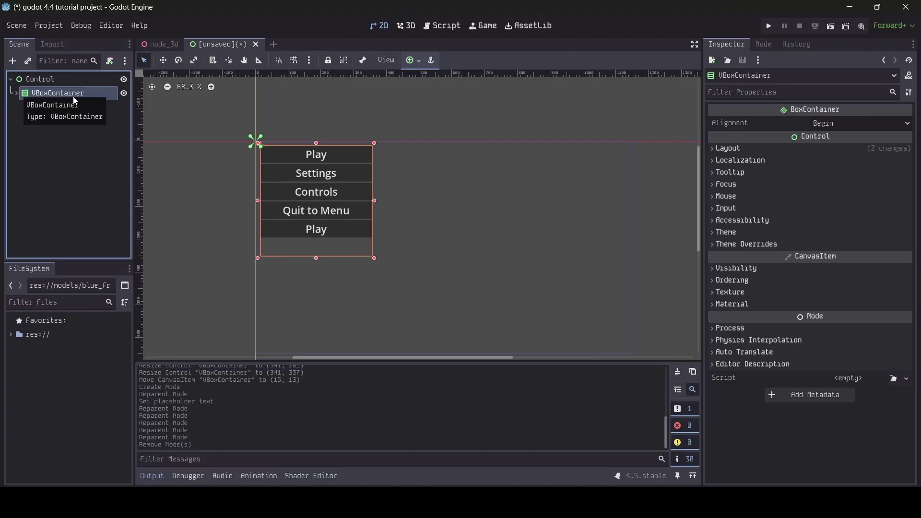
{"action": "left_click", "coordinate": [57, 79]}
- Add an HBoxContainer under Control, placed beside the menu at (414, 23)
{"action": "right_click", "coordinate": [56, 79]}
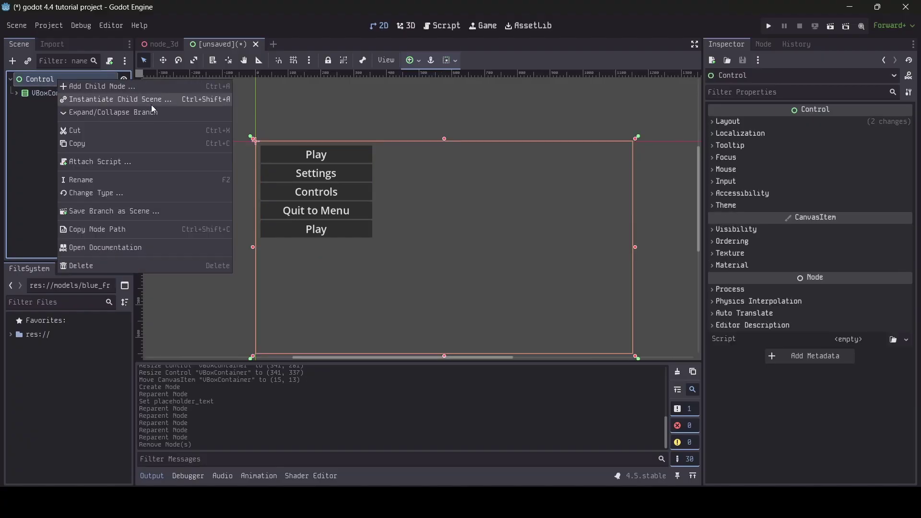
{"action": "left_click", "coordinate": [162, 88]}
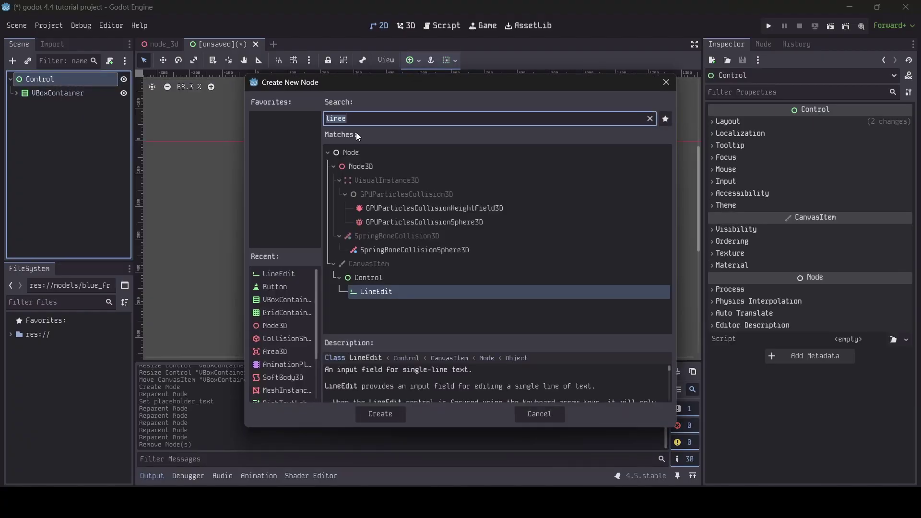
{"action": "type", "text": "hbo"}
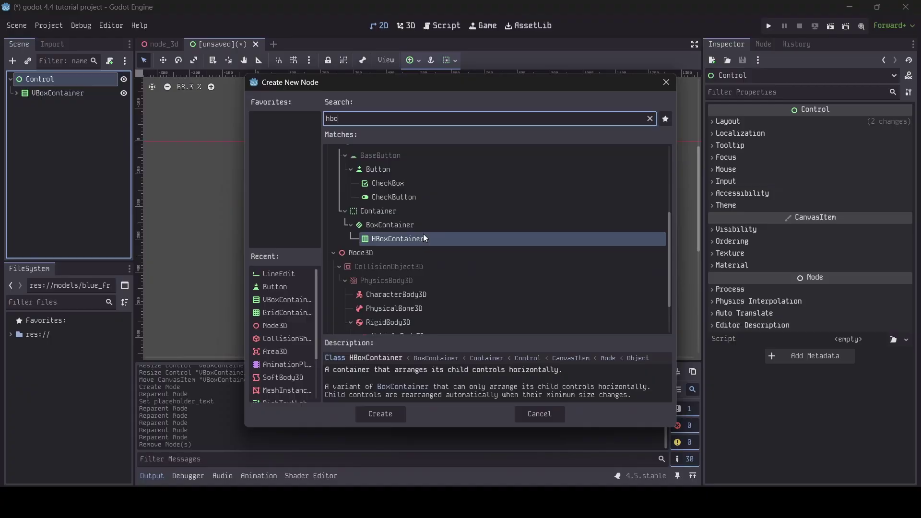
{"action": "double_click", "coordinate": [398, 238]}
{"action": "left_click_drag", "start_coordinate": [255, 141], "coordinate": [492, 256]}
{"action": "right_click", "coordinate": [65, 107]}
{"action": "left_click", "coordinate": [96, 114]}
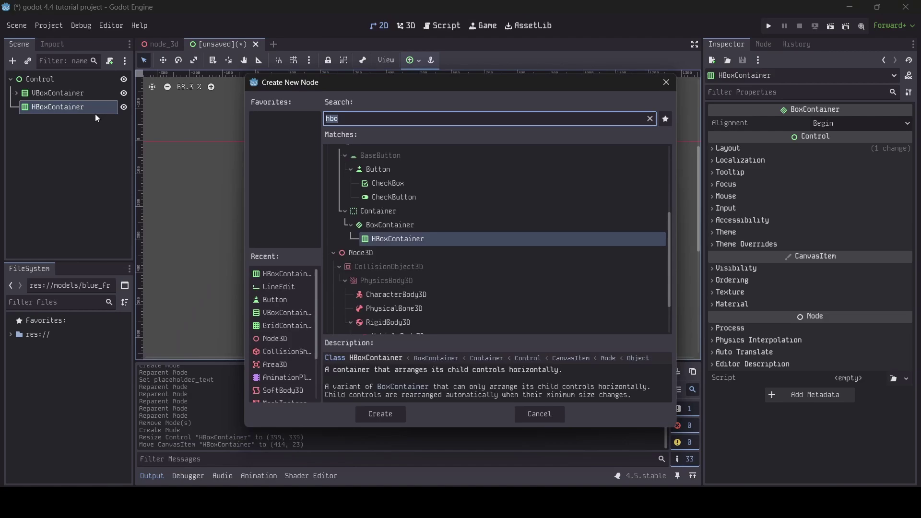
- Add a Button labelled 'Play' to the HBoxContainer and duplicate it several times
{"action": "type", "text": "butt"}
{"action": "double_click", "coordinate": [396, 206]}
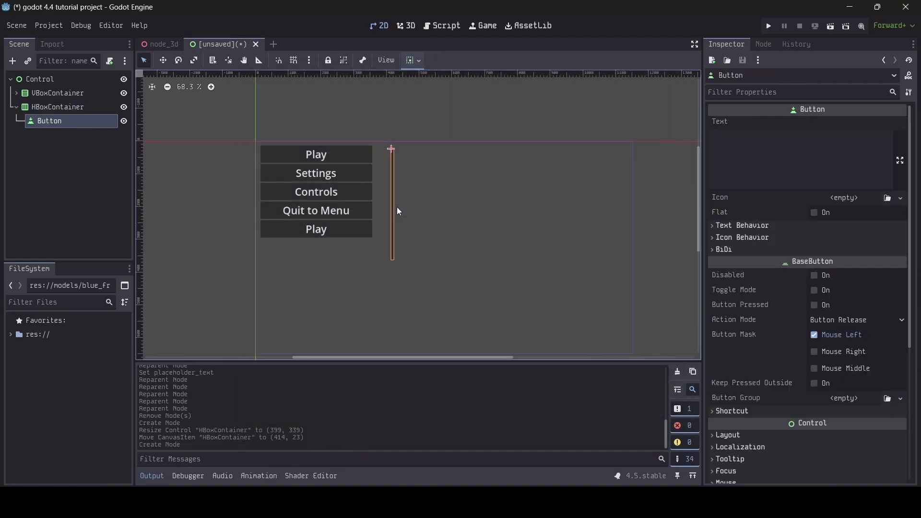
{"action": "left_click", "coordinate": [751, 152]}
{"action": "type", "text": "Play"}
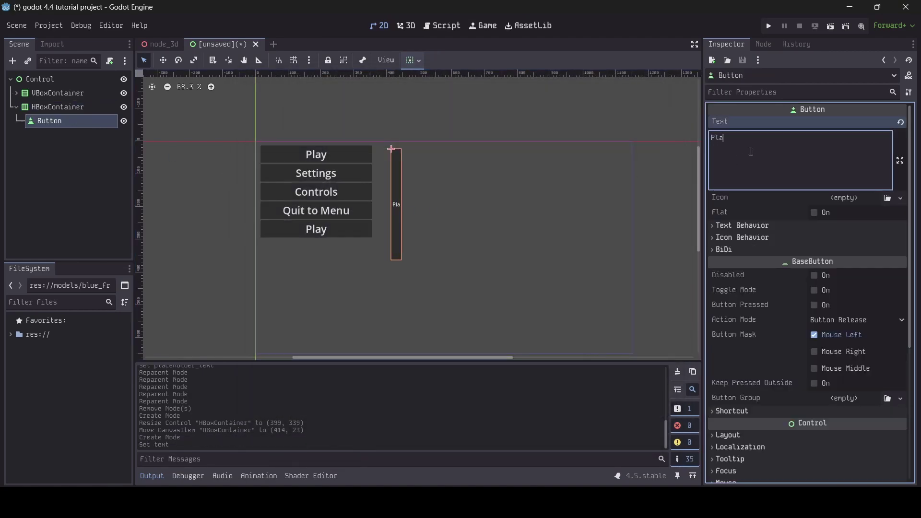
{"action": "left_click", "coordinate": [40, 123]}
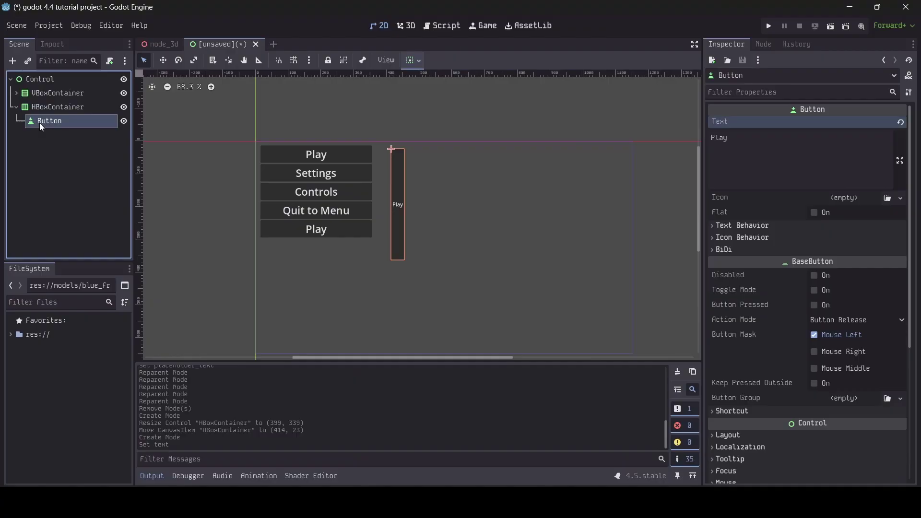
{"action": "key", "text": "ctrl+d"}
{"action": "key", "text": "ctrl+d"}
{"action": "key", "text": "ctrl+d"}
{"action": "key", "text": "ctrl+d"}
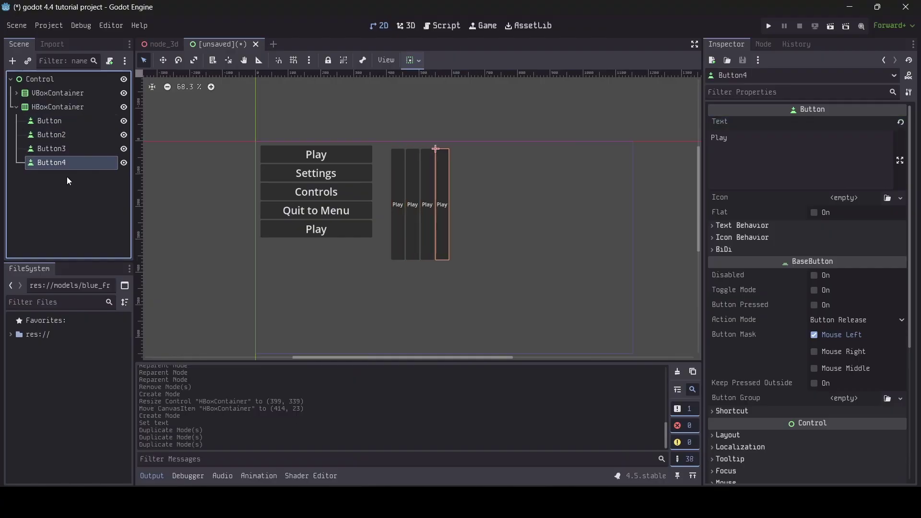
{"action": "key", "text": "ctrl+d"}
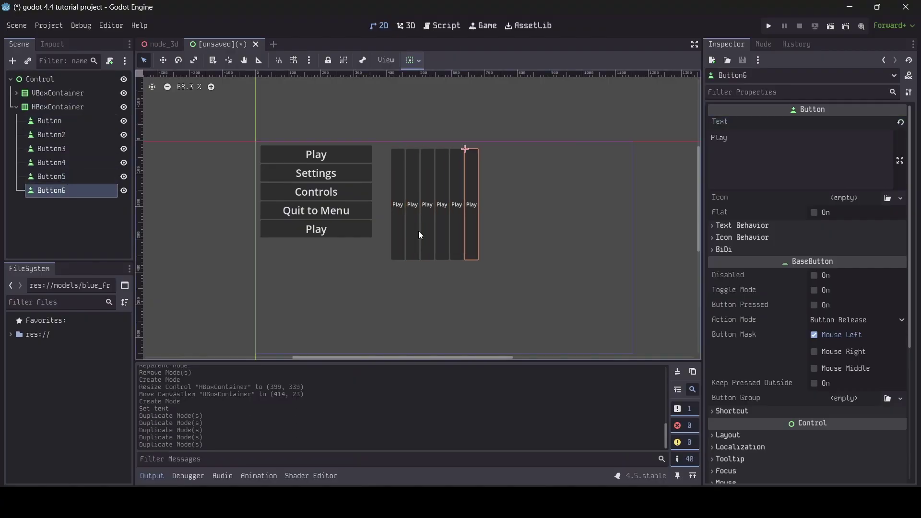
- Reshape the HBoxContainer to 453 × 78 and duplicate Button6 for eight Play buttons
{"action": "left_click", "coordinate": [383, 277]}
{"action": "left_click", "coordinate": [58, 106]}
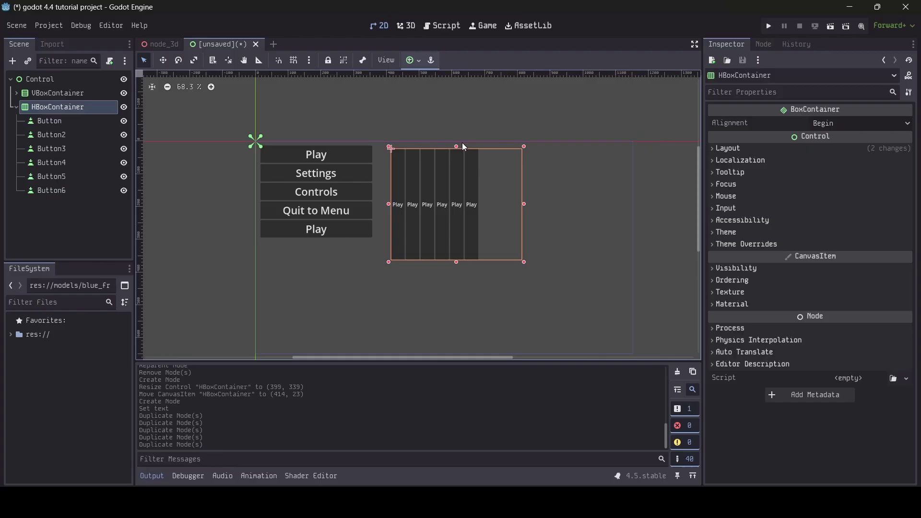
{"action": "left_click_drag", "start_coordinate": [456, 148], "coordinate": [461, 232]}
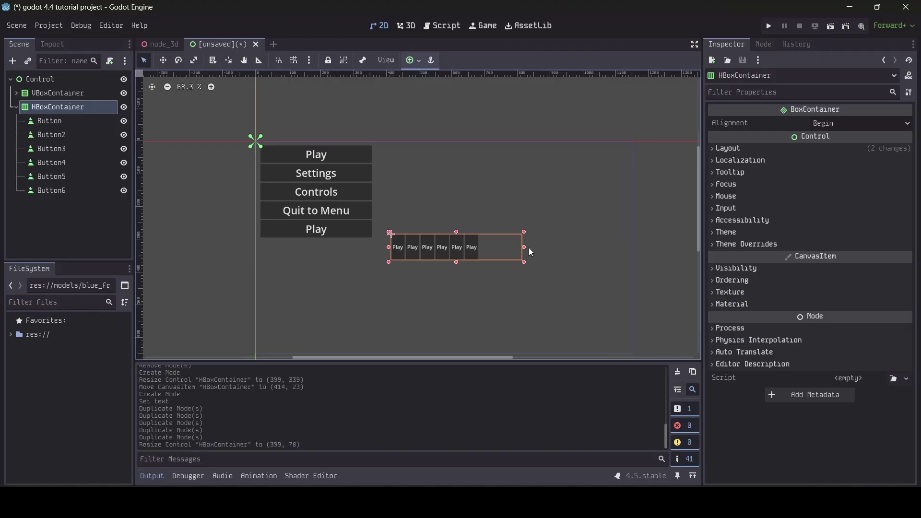
{"action": "mouse_move", "coordinate": [526, 248]}
{"action": "left_mouse_down"}
{"action": "mouse_move", "coordinate": [560, 248]}
{"action": "mouse_move", "coordinate": [542, 248]}
{"action": "left_mouse_up"}
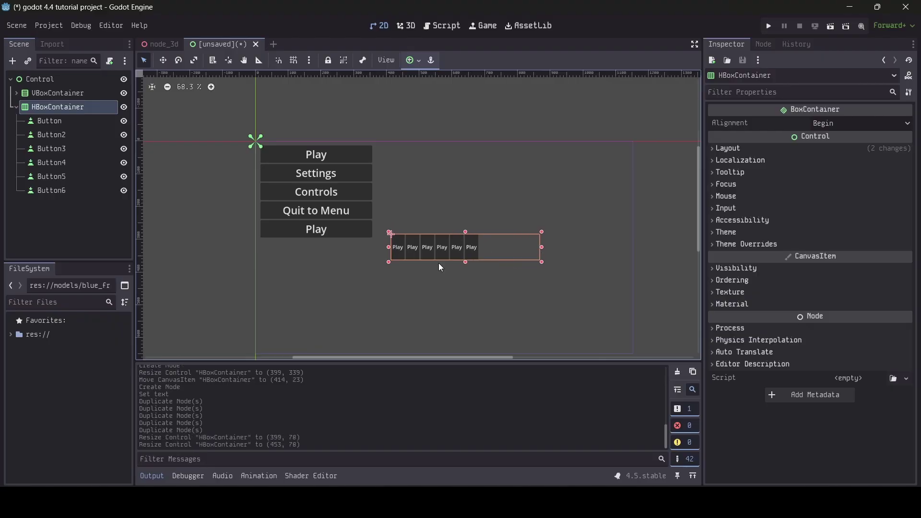
{"action": "scroll", "coordinate": [415, 255], "scroll_direction": "up", "scroll_amount": 3}
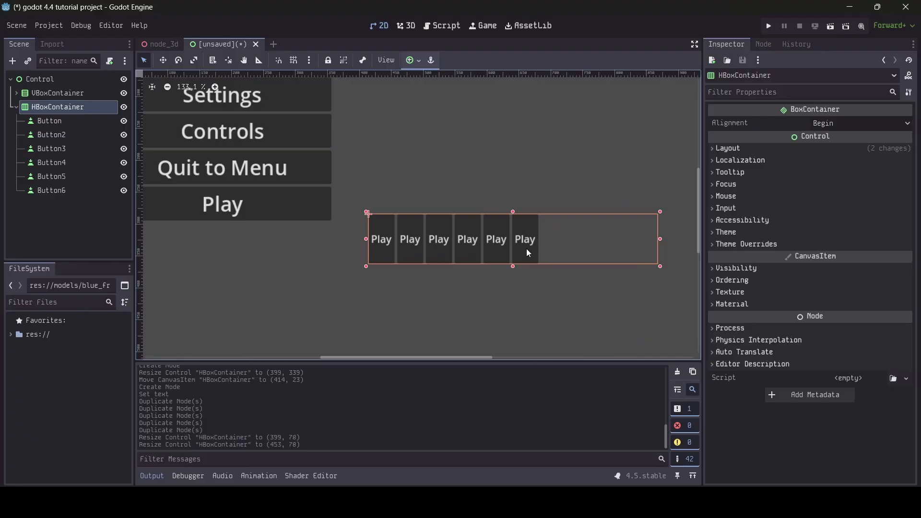
{"action": "left_click", "coordinate": [49, 189]}
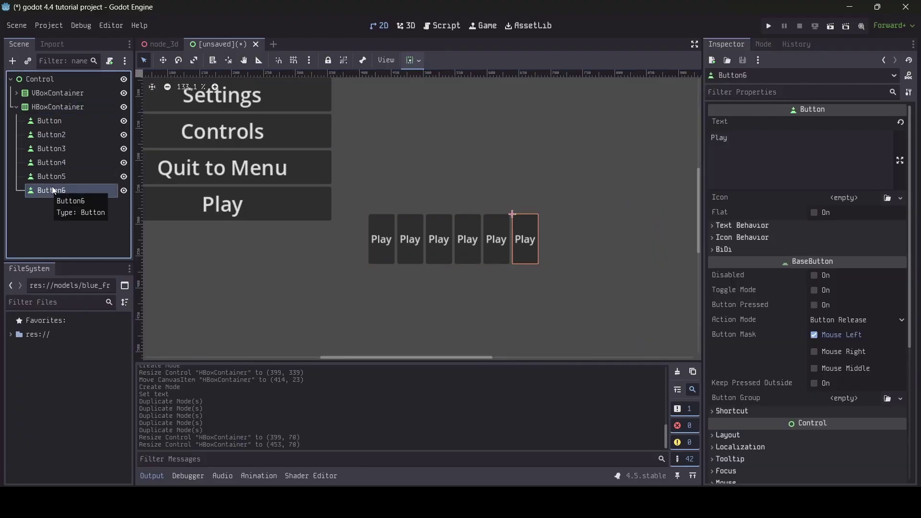
{"action": "key", "text": "ctrl+d"}
{"action": "key", "text": "ctrl+d"}
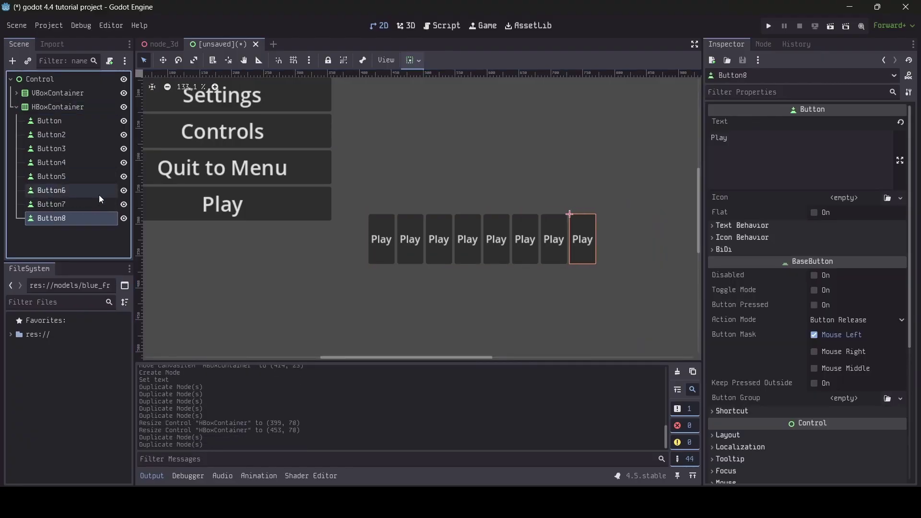
- Add a RichTextLabel after the Play buttons and start entering its 'Hello' text
{"action": "left_click", "coordinate": [71, 107]}
{"action": "right_click", "coordinate": [73, 107]}
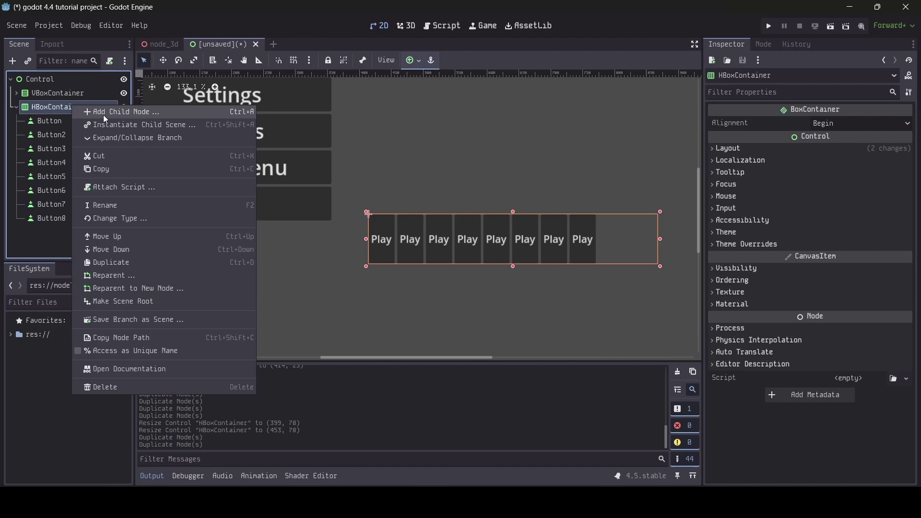
{"action": "left_click", "coordinate": [102, 114]}
{"action": "type", "text": "l"}
{"action": "key", "text": "BackSpace"}
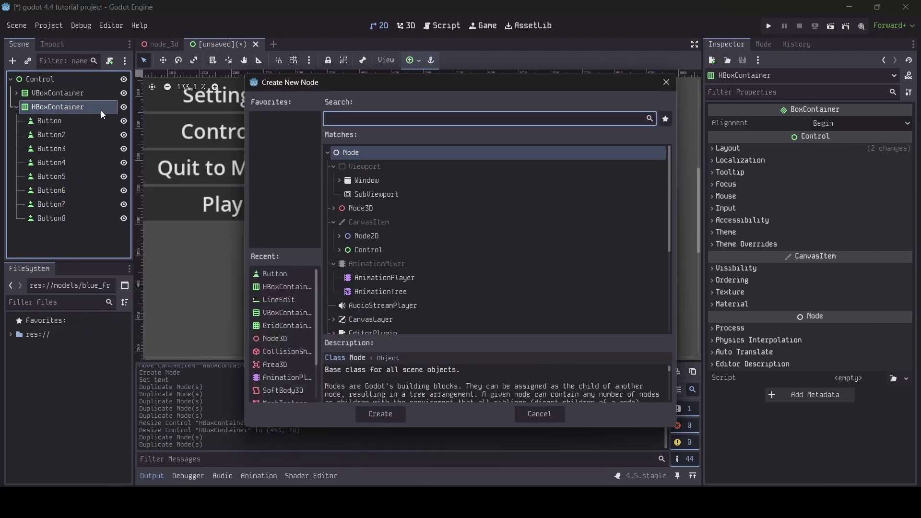
{"action": "type", "text": "ric"}
{"action": "double_click", "coordinate": [421, 238]}
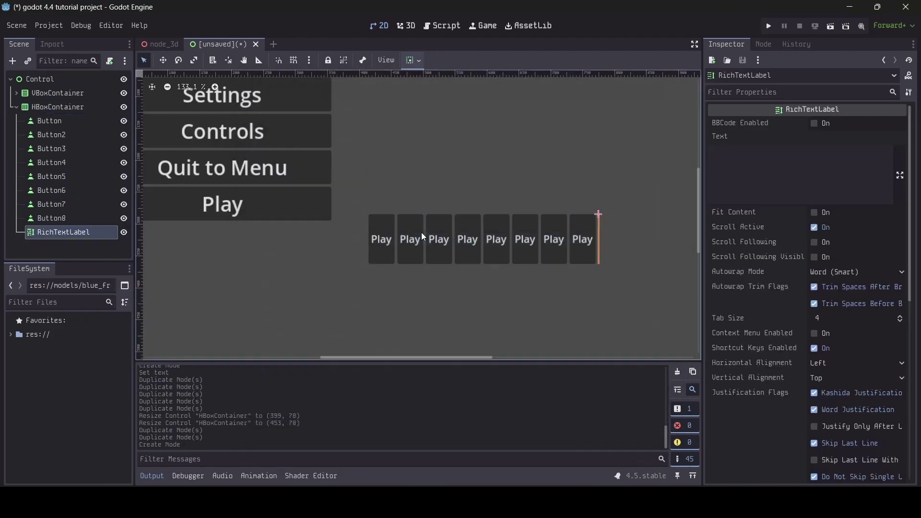
{"action": "left_click", "coordinate": [827, 163]}
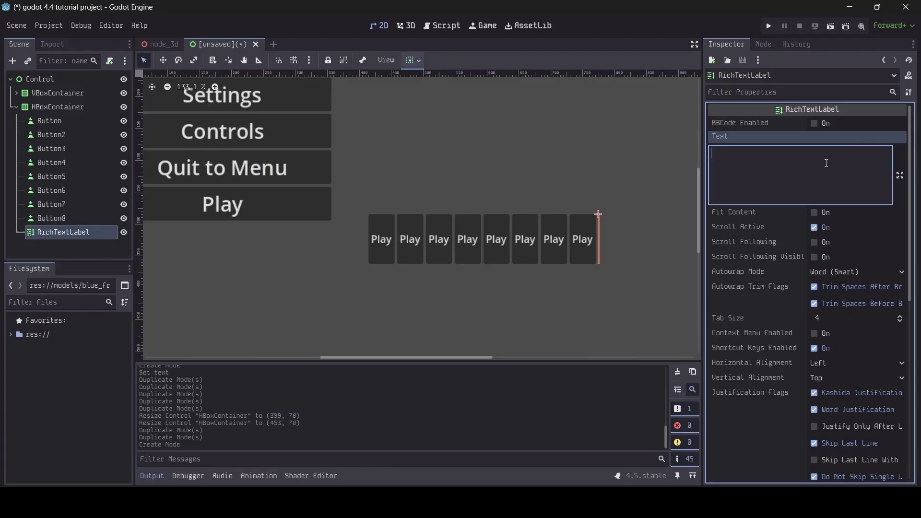
{"action": "type", "text": "G"}
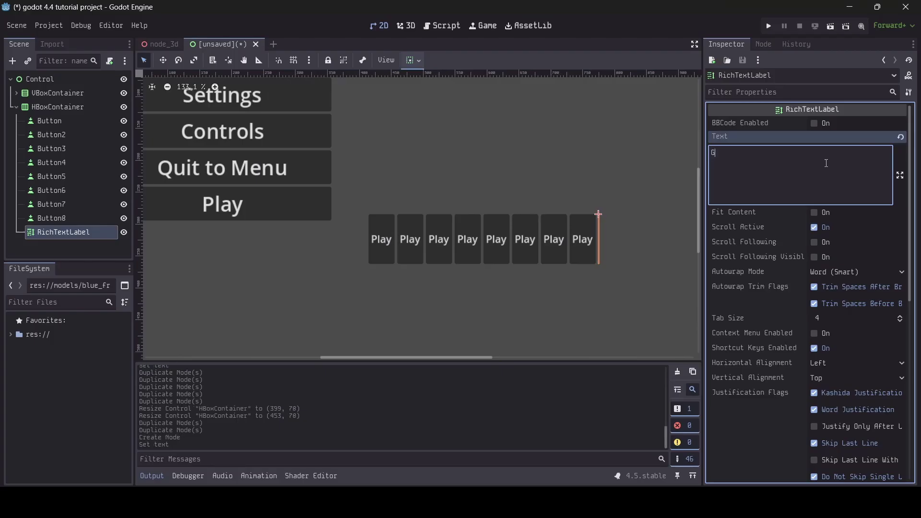
{"action": "key", "text": "BackSpace"}
- Enter 'Hello' as the RichTextLabel's text and make it fit its content
{"action": "type", "text": "Hello"}
{"action": "scroll", "coordinate": [782, 356], "scroll_direction": "down", "scroll_amount": 5}
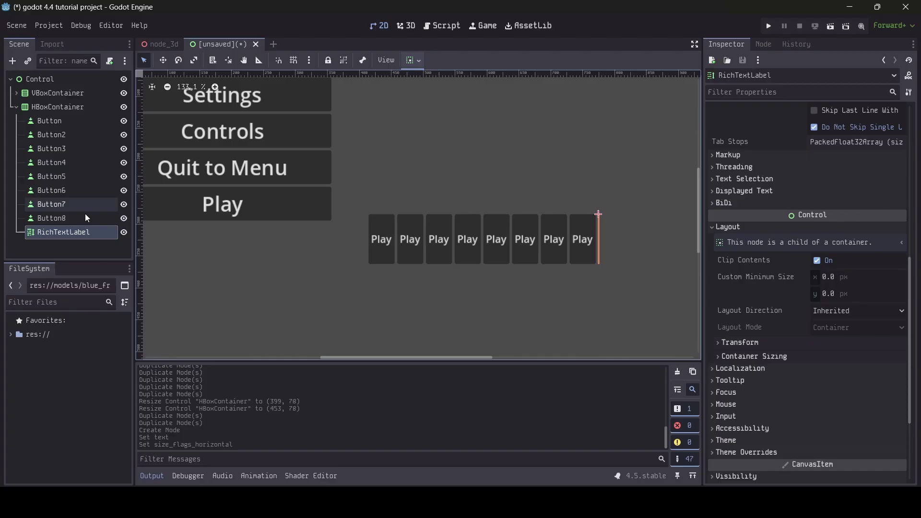
{"action": "scroll", "coordinate": [839, 309], "scroll_direction": "up", "scroll_amount": 5}
{"action": "left_click", "coordinate": [815, 149]}
{"action": "scroll", "coordinate": [839, 308], "scroll_direction": "down", "scroll_amount": 4}
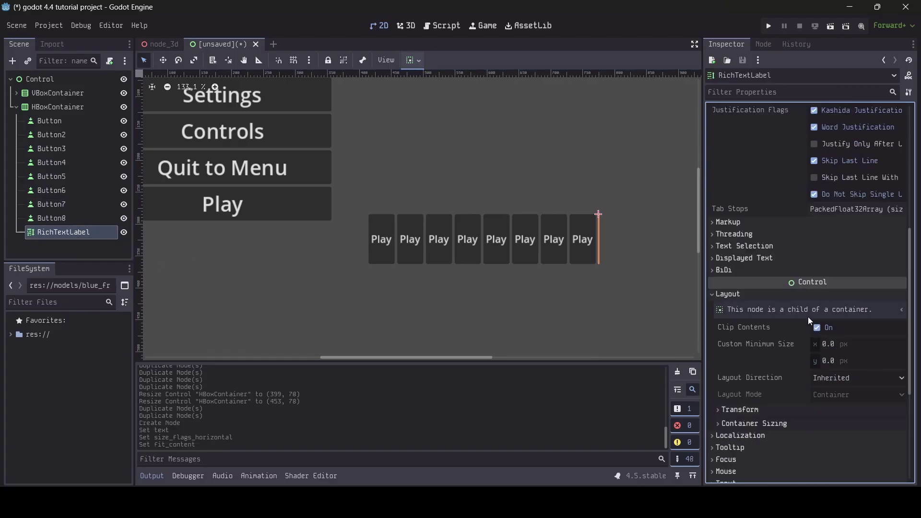
{"action": "scroll", "coordinate": [808, 317], "scroll_direction": "down", "scroll_amount": 3}
{"action": "scroll", "coordinate": [808, 317], "scroll_direction": "up", "scroll_amount": 6}
{"action": "scroll", "coordinate": [806, 302], "scroll_direction": "down", "scroll_amount": 4}
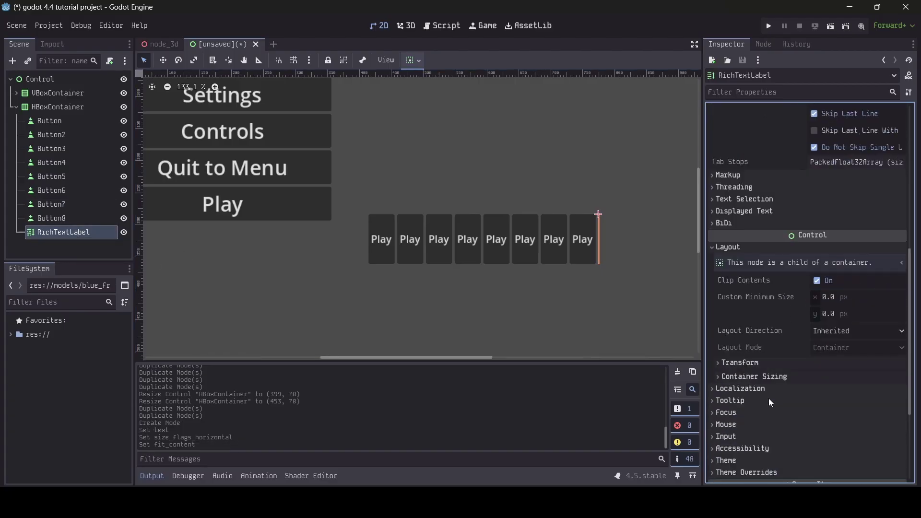
{"action": "left_click", "coordinate": [742, 248]}
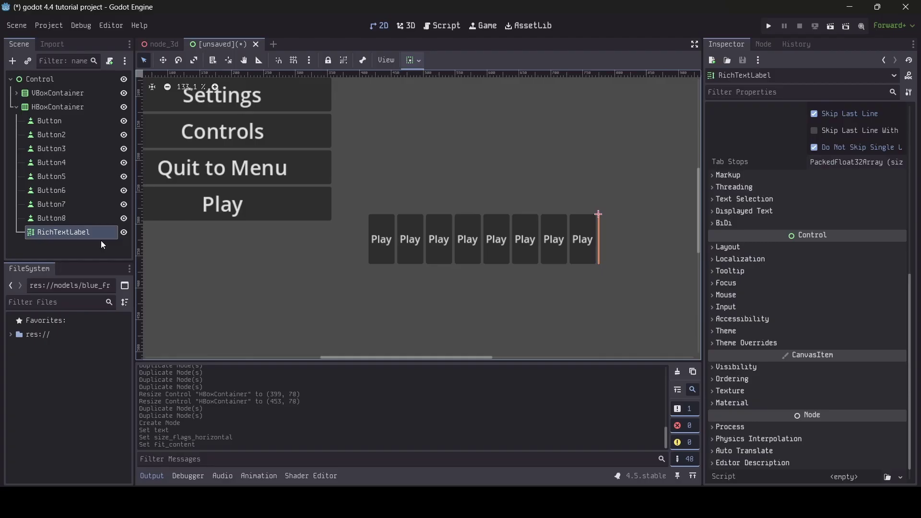
{"action": "left_click", "coordinate": [767, 247]}
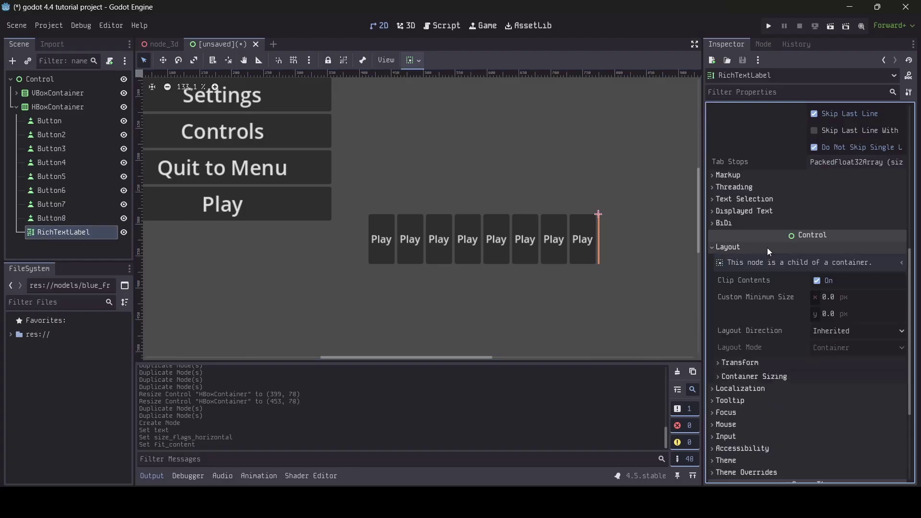
- Turn on the RichTextLabel's Horizontal Expand under Container Sizing, then duplicate the node
{"action": "left_click", "coordinate": [774, 377]}
{"action": "scroll", "coordinate": [819, 324], "scroll_direction": "down", "scroll_amount": 3}
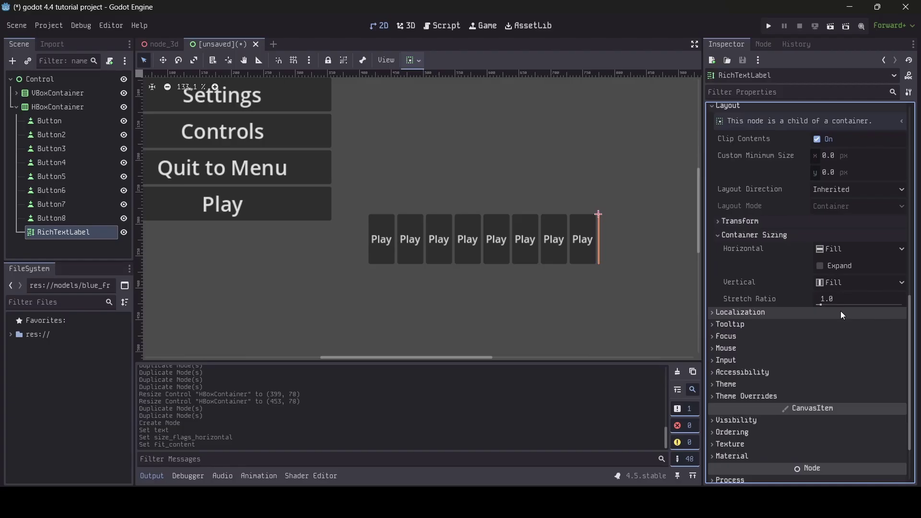
{"action": "left_click", "coordinate": [820, 267]}
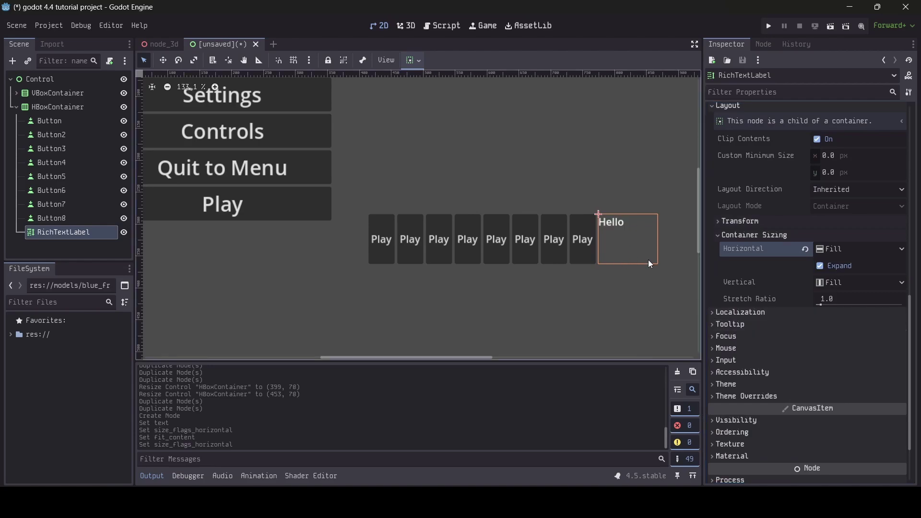
{"action": "middle_click_drag", "start_coordinate": [649, 260], "coordinate": [508, 263]}
{"action": "scroll", "coordinate": [487, 228], "scroll_direction": "up", "scroll_amount": 4}
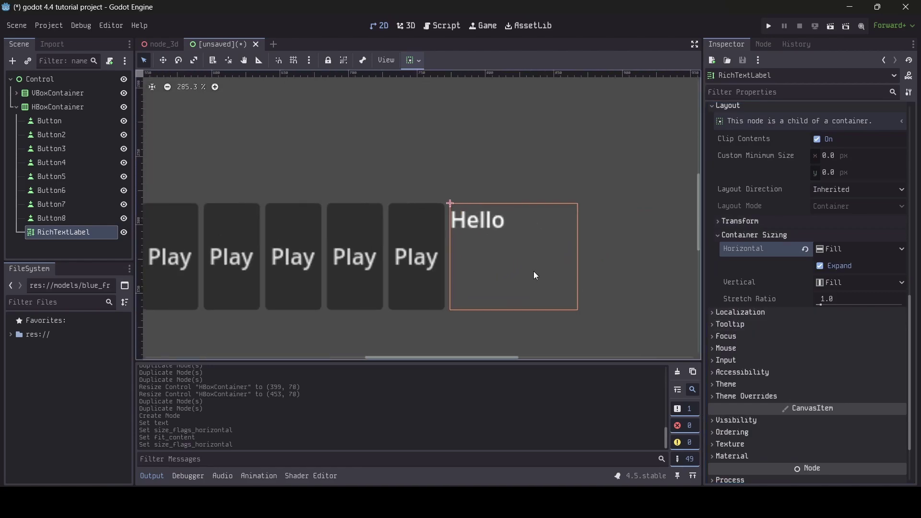
{"action": "scroll", "coordinate": [553, 269], "scroll_direction": "down", "scroll_amount": 3}
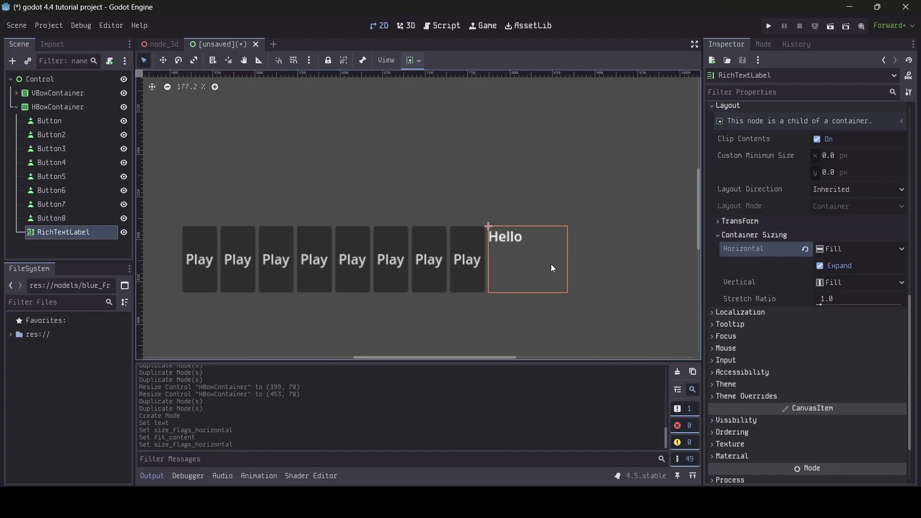
{"action": "left_click", "coordinate": [821, 266]}
{"action": "left_click", "coordinate": [821, 267]}
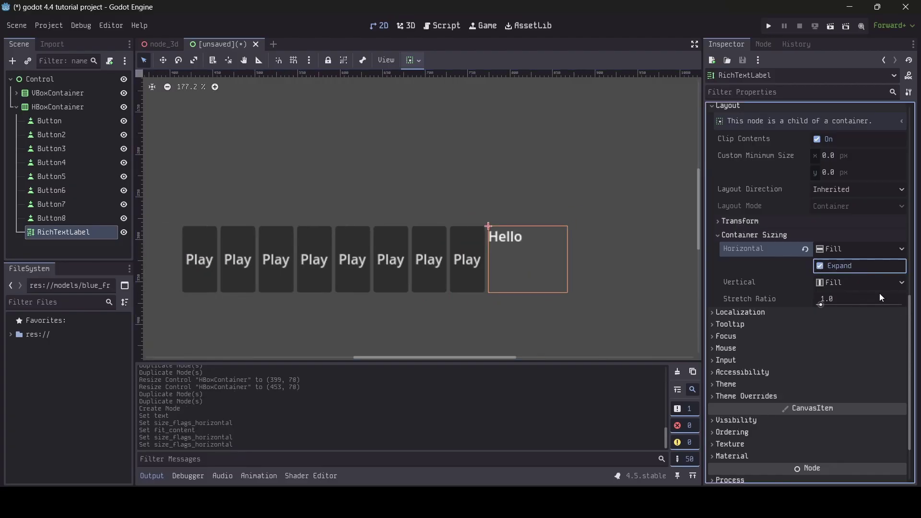
{"action": "left_click", "coordinate": [58, 234]}
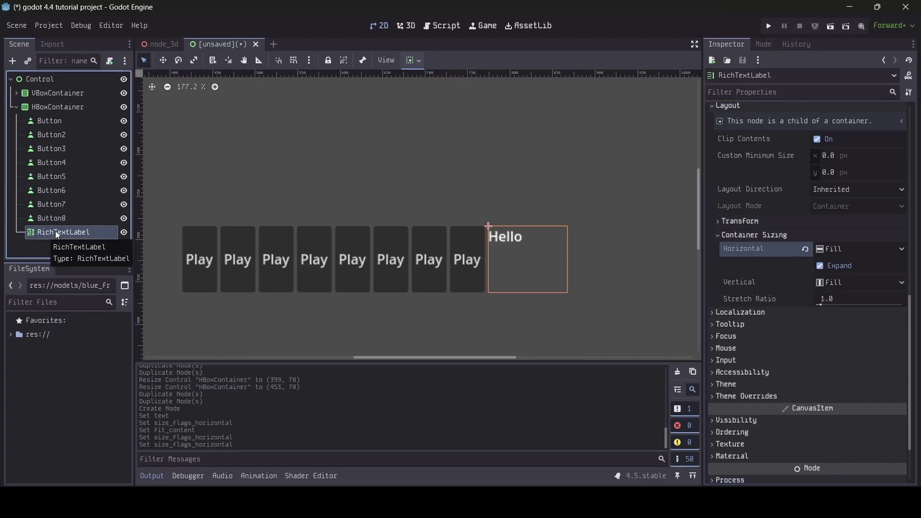
{"action": "key", "text": "ctrl+d"}
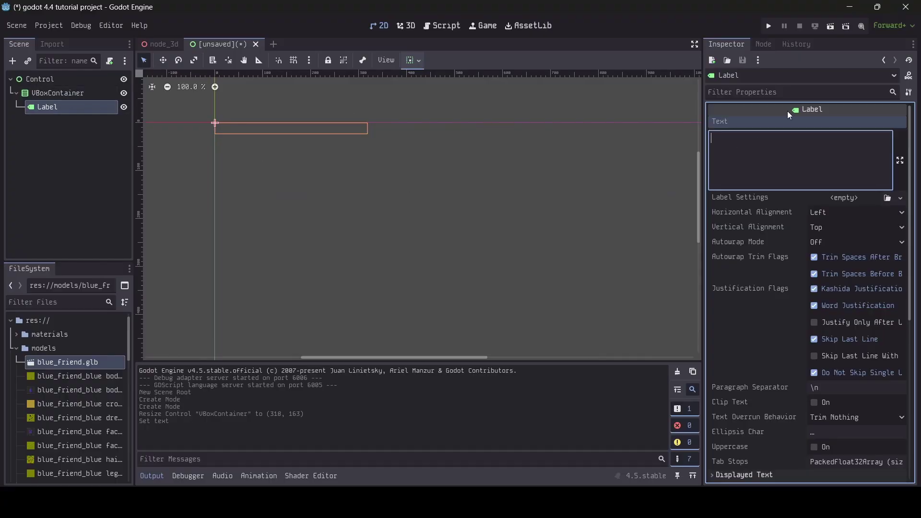
- Type 'Hil' as the Label's text and enable its Vertical Expand
{"action": "type", "text": "Hil"}
{"action": "scroll", "coordinate": [776, 211], "scroll_direction": "down", "scroll_amount": 6}
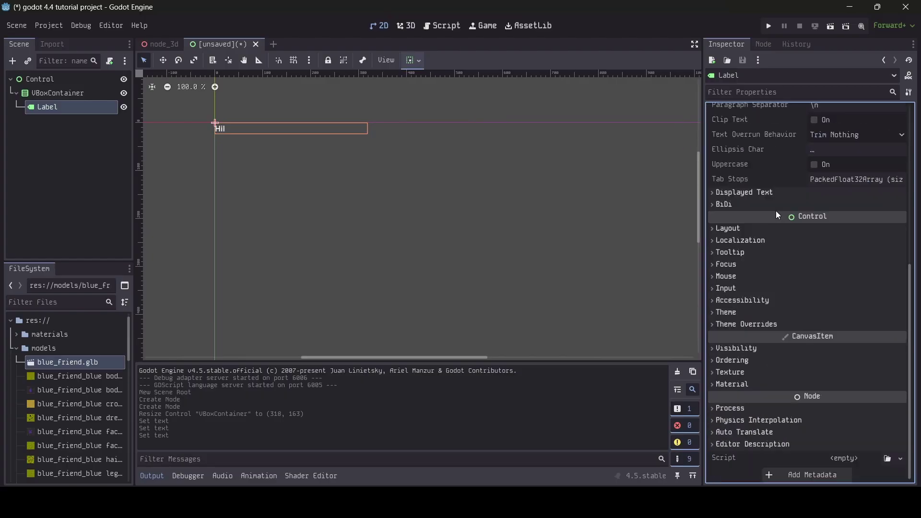
{"action": "left_click", "coordinate": [750, 231]}
{"action": "left_click", "coordinate": [762, 359]}
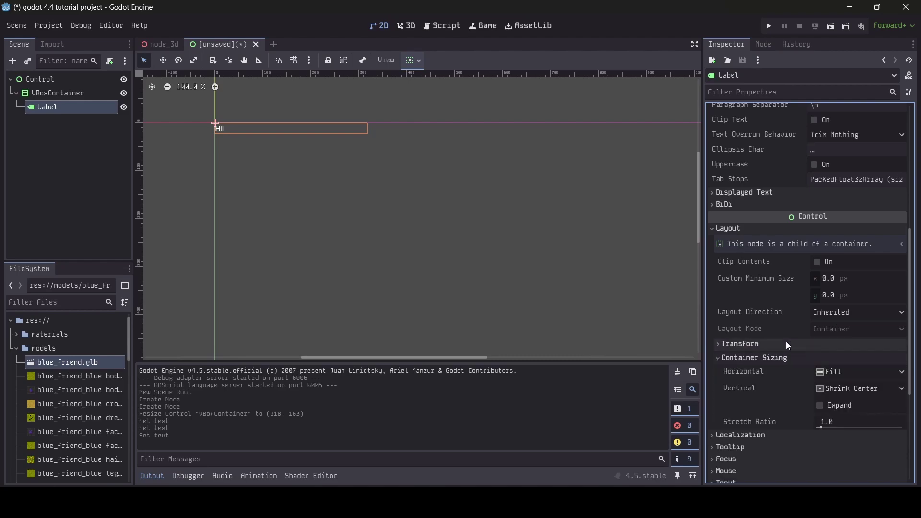
{"action": "left_click", "coordinate": [825, 406]}
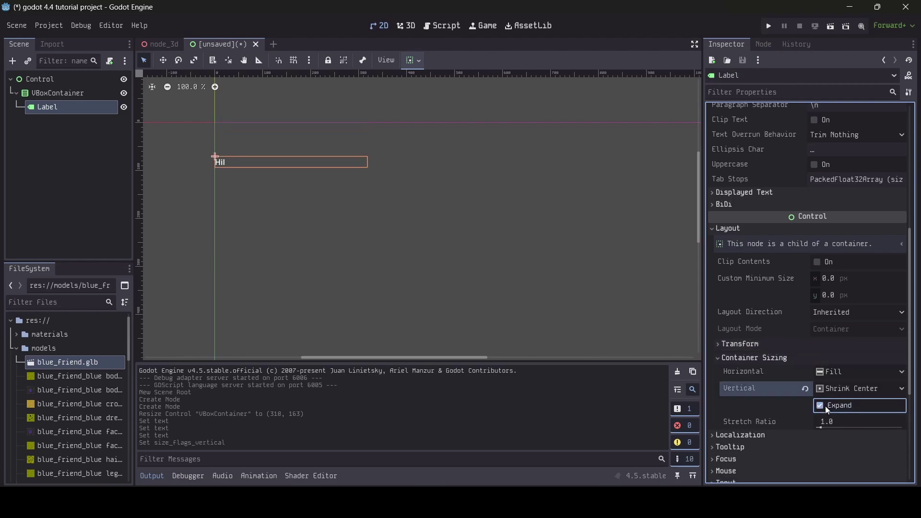
- Change the Label's text to 'lcvrfvjfivjdfidf' and duplicate the Label
{"action": "scroll", "coordinate": [834, 418], "scroll_direction": "up", "scroll_amount": 5}
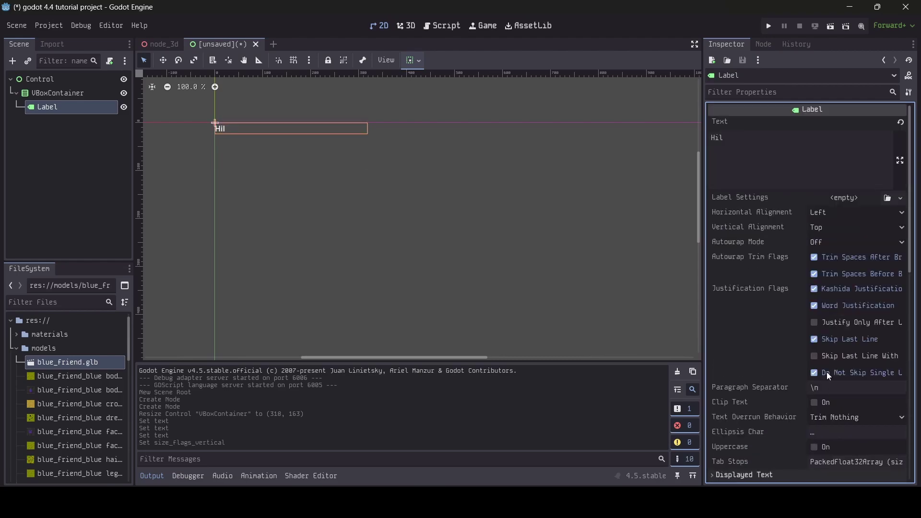
{"action": "left_click", "coordinate": [740, 148]}
{"action": "type", "text": "lcvrfvjfi"}
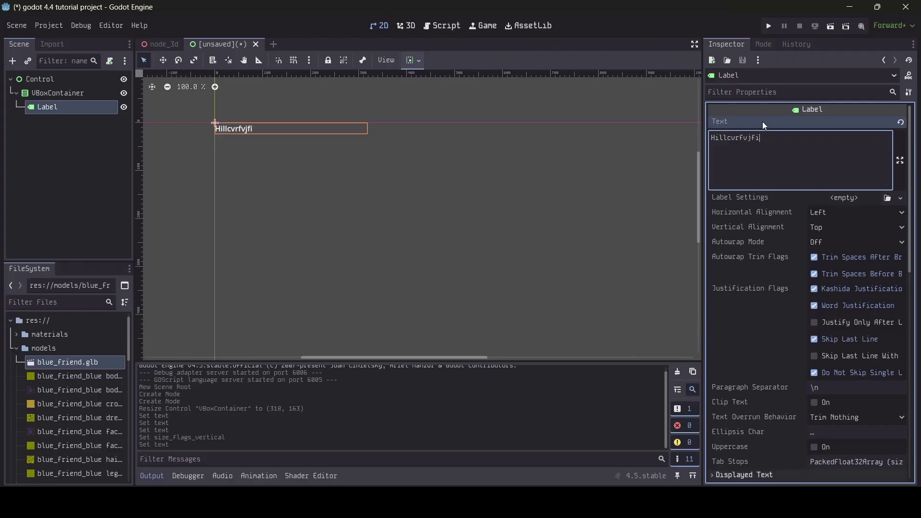
{"action": "type", "text": "vjdfidf"}
{"action": "key", "text": "ctrl+d"}
{"action": "key", "text": "ctrl+d"}
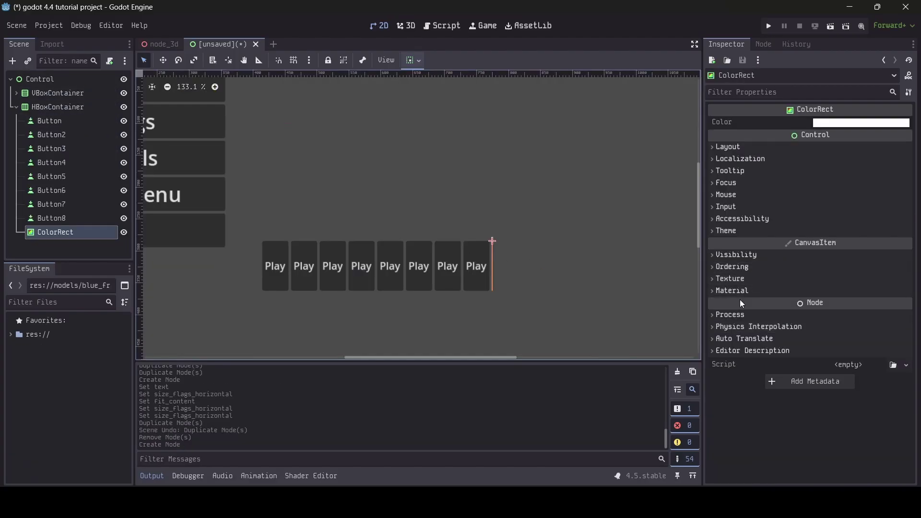
- Toggle the ColorRect's Horizontal Expand on and off, leaving it off
{"action": "left_click", "coordinate": [744, 147]}
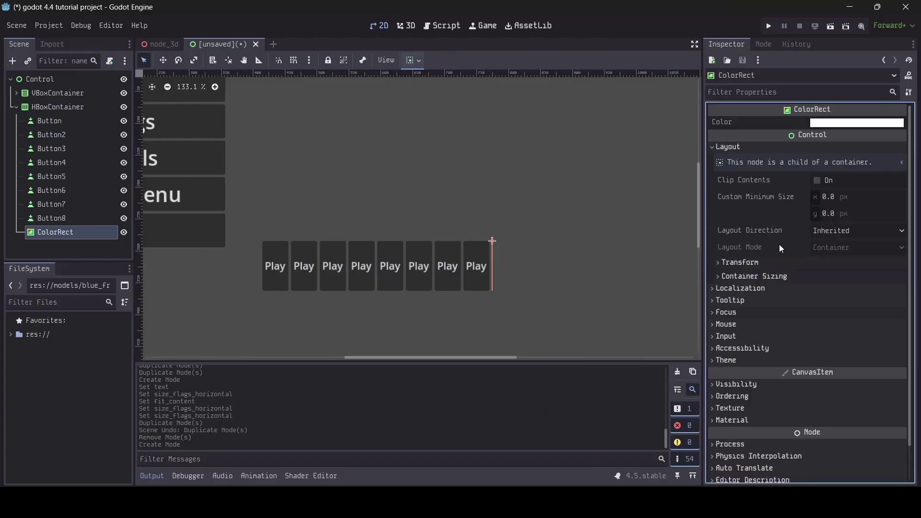
{"action": "left_click", "coordinate": [767, 278]}
{"action": "left_click", "coordinate": [820, 308]}
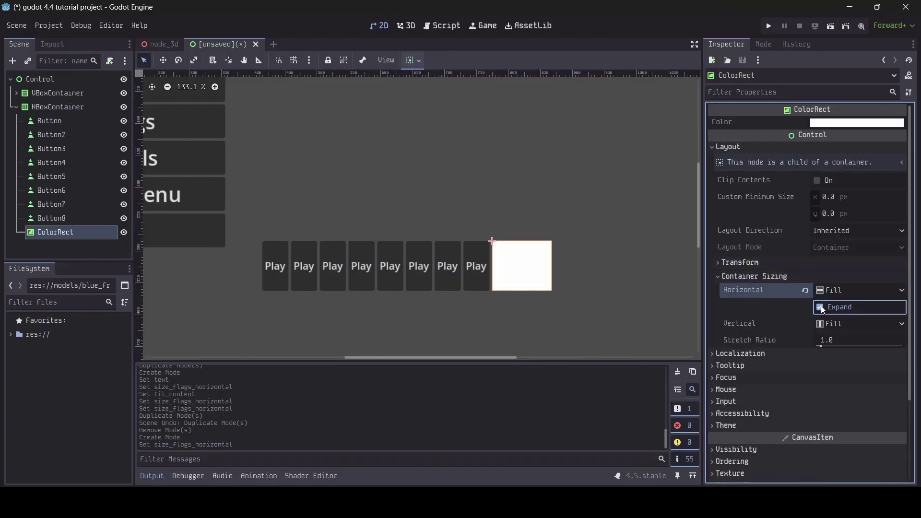
{"action": "left_click", "coordinate": [821, 307]}
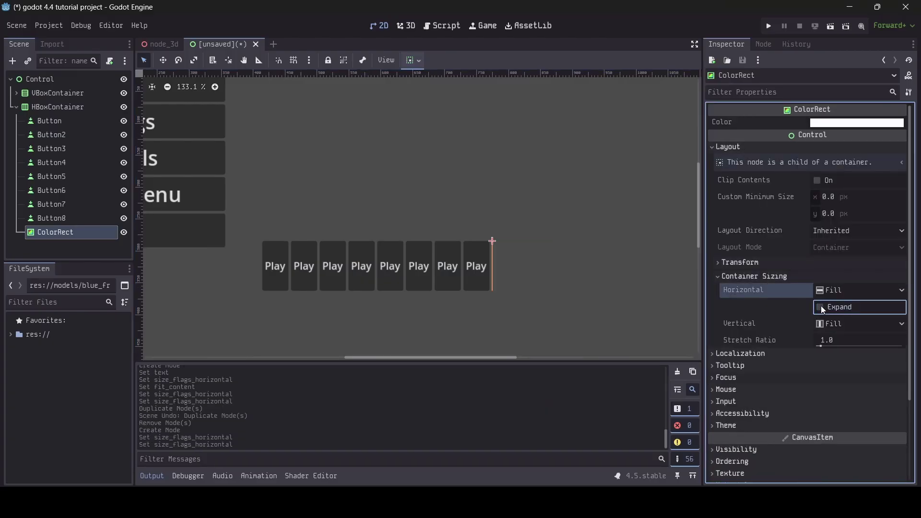
{"action": "left_click", "coordinate": [821, 307]}
{"action": "left_click", "coordinate": [821, 308]}
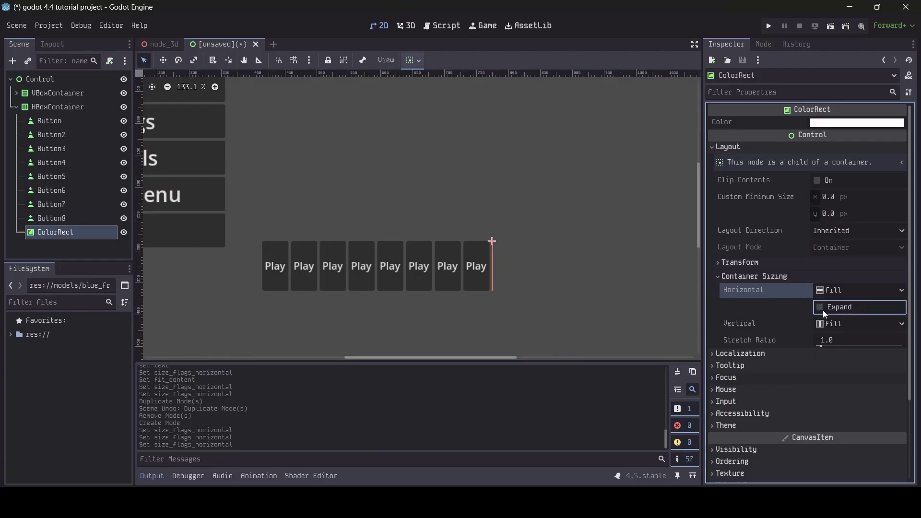
{"action": "left_click", "coordinate": [773, 276]}
- Delete the ColorRect and narrow the VBoxContainer from its right edge
{"action": "key", "text": "Delete"}
{"action": "scroll", "coordinate": [418, 201], "scroll_direction": "down", "scroll_amount": 5}
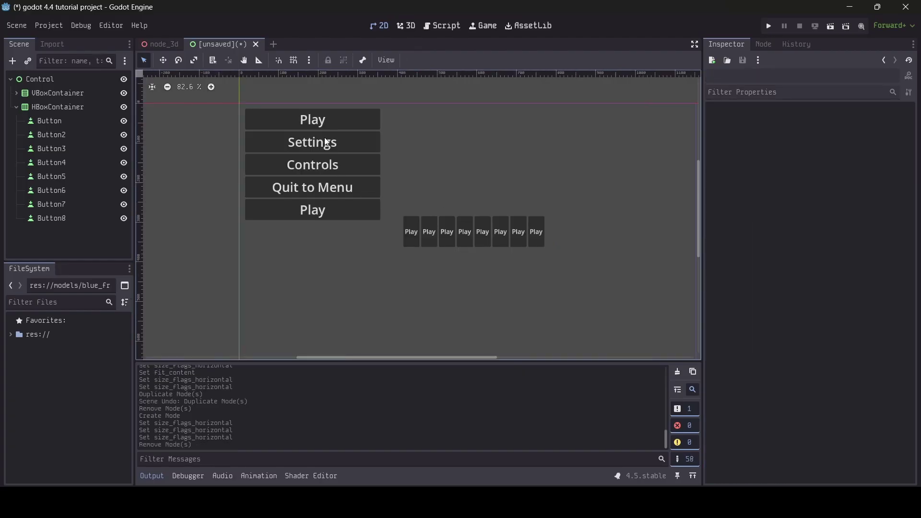
{"action": "left_click", "coordinate": [89, 108]}
{"action": "left_click", "coordinate": [82, 94]}
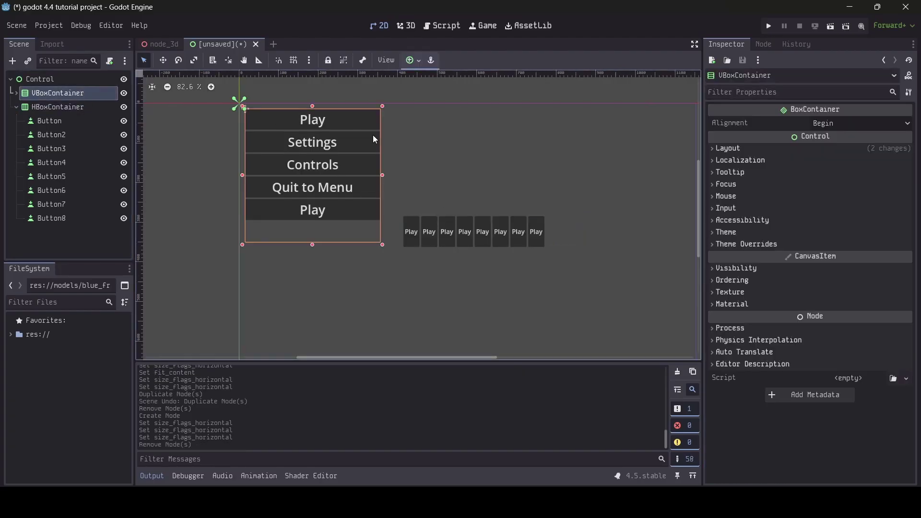
{"action": "left_click_drag", "start_coordinate": [384, 176], "coordinate": [364, 185]}
{"action": "left_click", "coordinate": [197, 194]}
- Add a CenterContainer under the Control root and enlarge it to 1154 × 650
{"action": "left_click", "coordinate": [62, 82]}
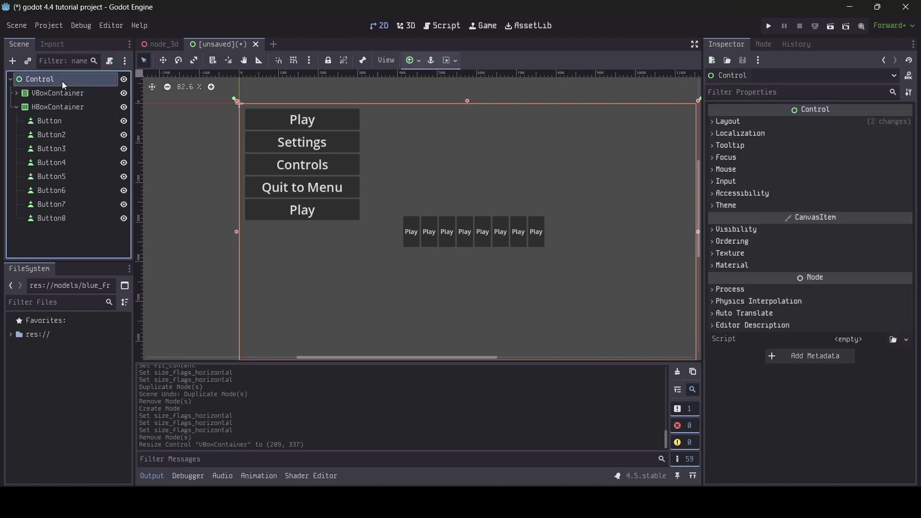
{"action": "right_click", "coordinate": [62, 81]}
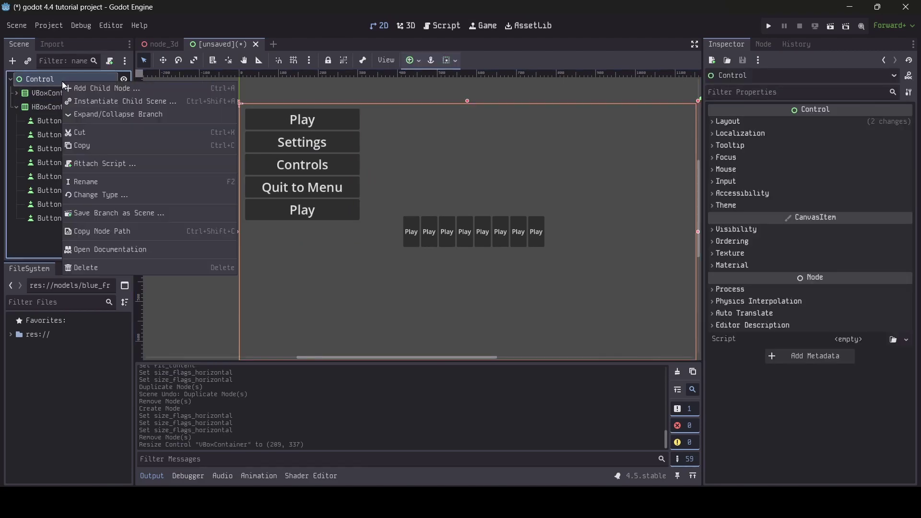
{"action": "left_click", "coordinate": [108, 88]}
{"action": "type", "text": "center"}
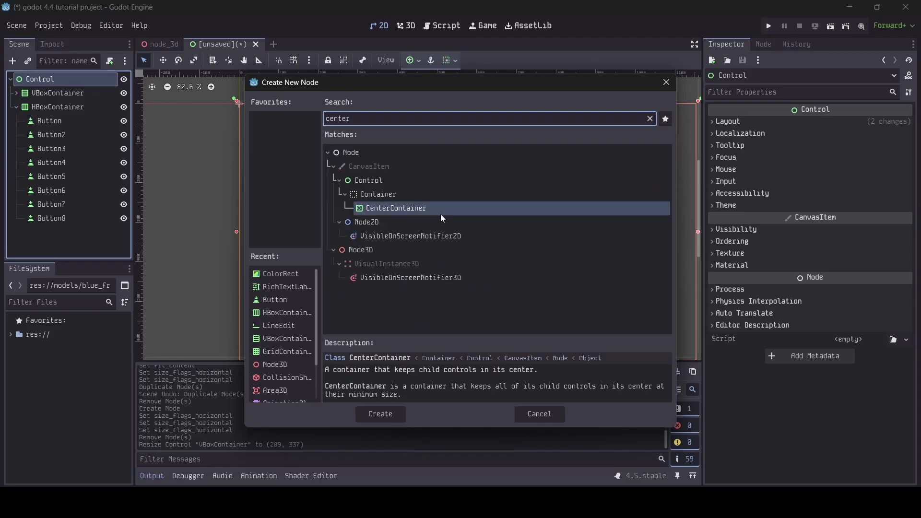
{"action": "double_click", "coordinate": [440, 213]}
{"action": "scroll", "coordinate": [497, 226], "scroll_direction": "down", "scroll_amount": 3}
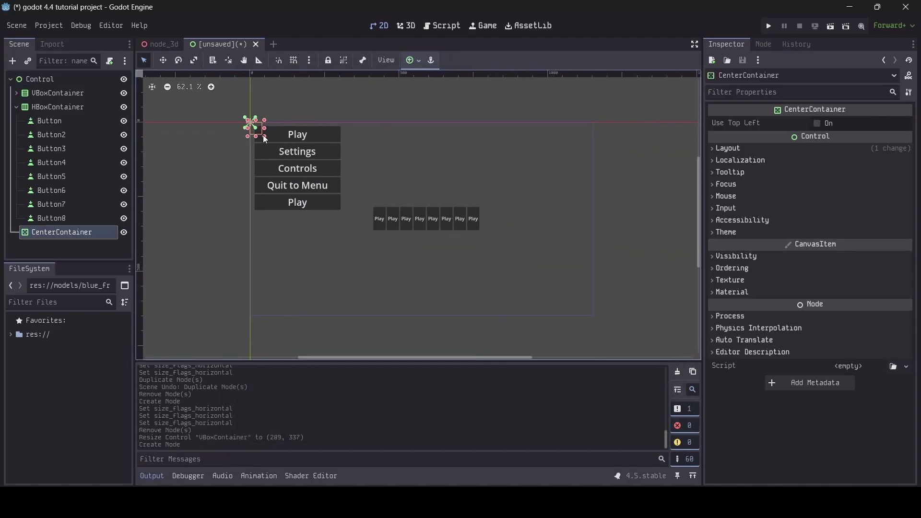
{"action": "left_click_drag", "start_coordinate": [265, 137], "coordinate": [596, 318]}
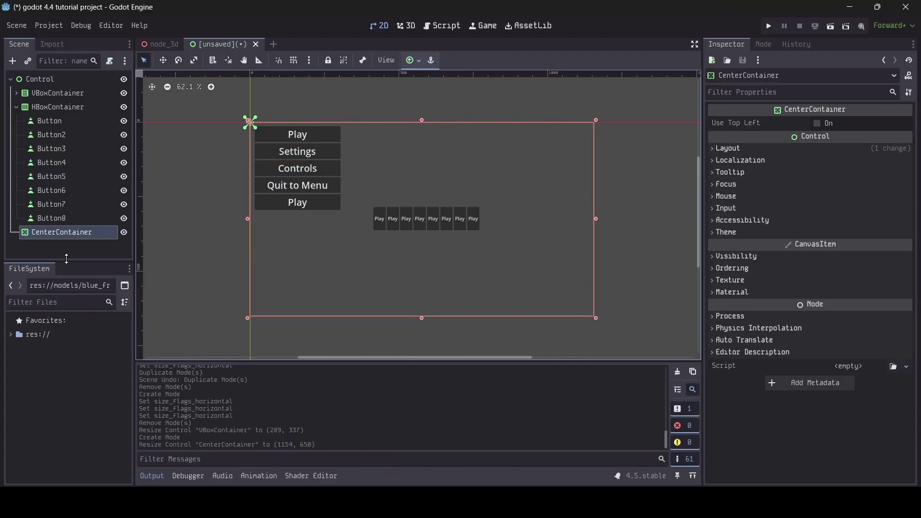
- Add a TextureRect under the CenterContainer and quick-load 1.png as its texture
{"action": "right_click", "coordinate": [44, 233]}
{"action": "left_click", "coordinate": [119, 209]}
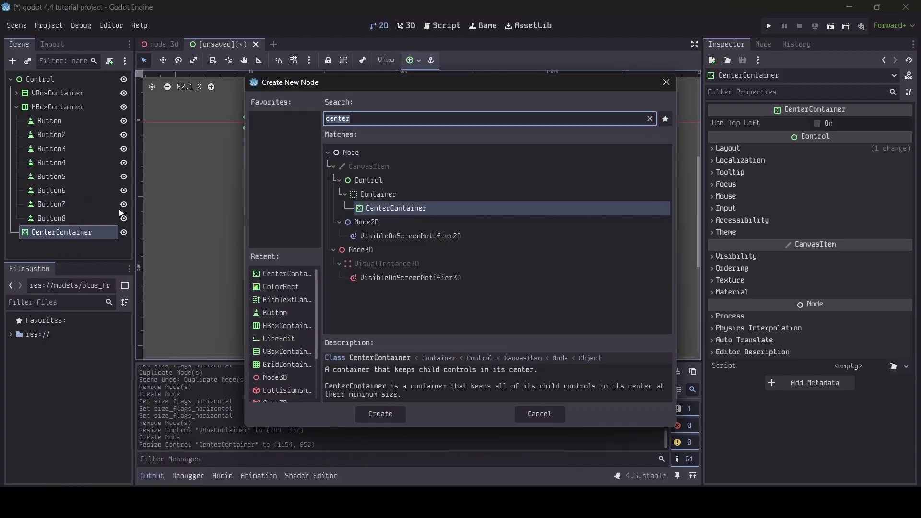
{"action": "type", "text": "text"}
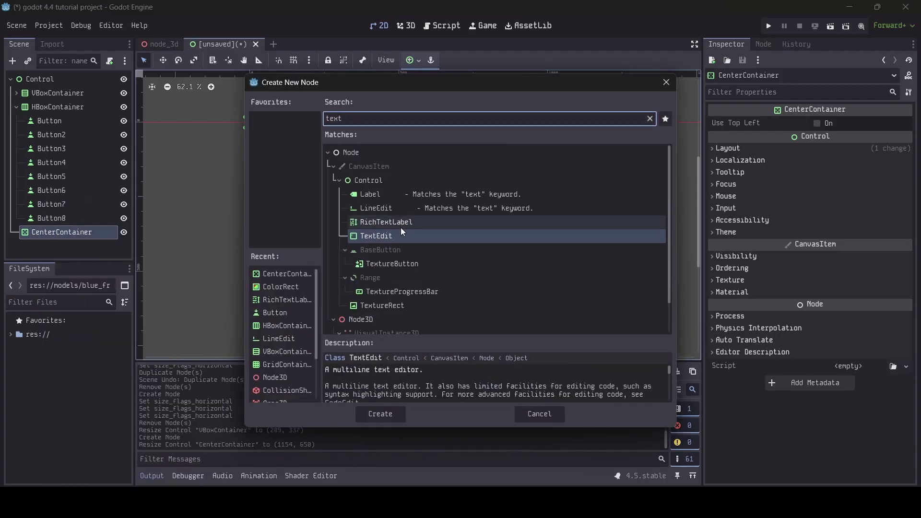
{"action": "double_click", "coordinate": [380, 306]}
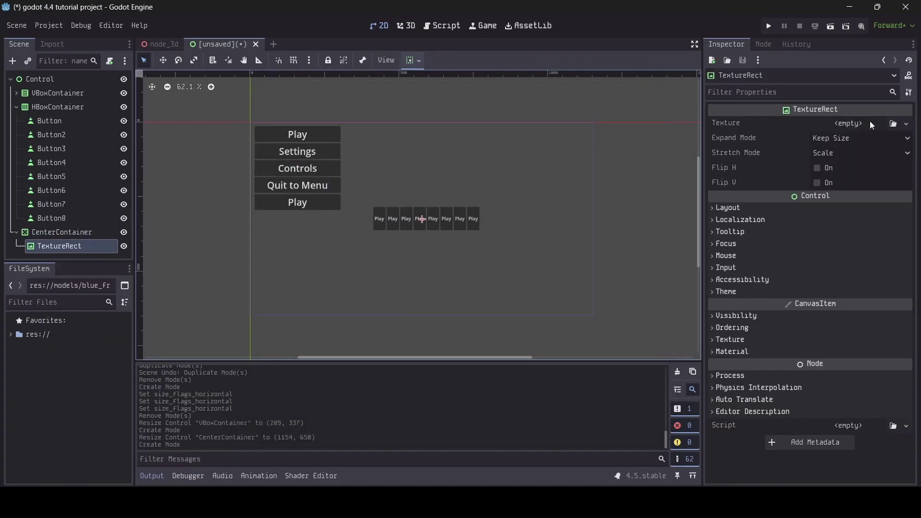
{"action": "left_click", "coordinate": [870, 121]}
{"action": "left_click", "coordinate": [819, 387]}
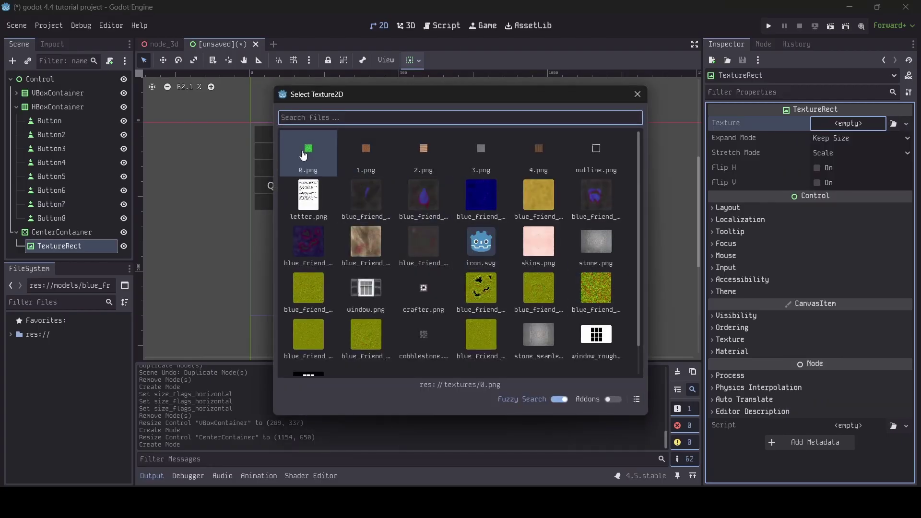
{"action": "double_click", "coordinate": [385, 156]}
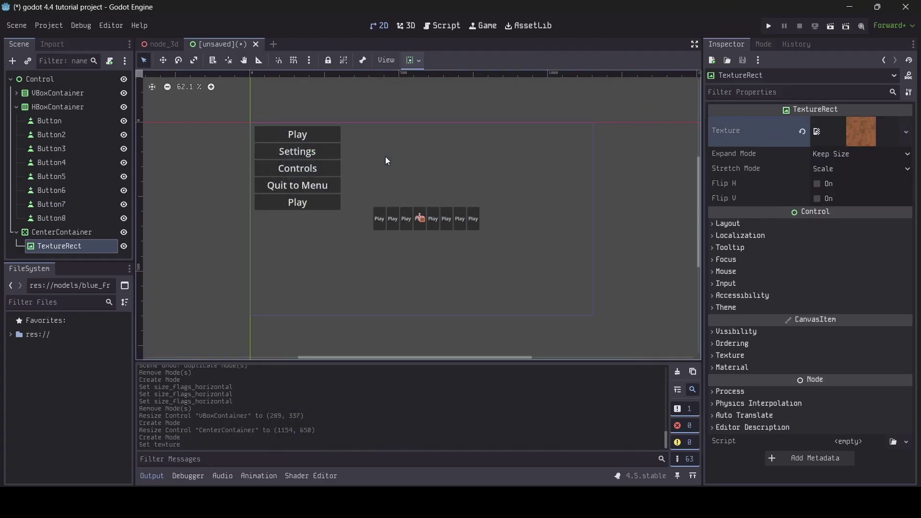
{"action": "scroll", "coordinate": [434, 262], "scroll_direction": "up", "scroll_amount": 10}
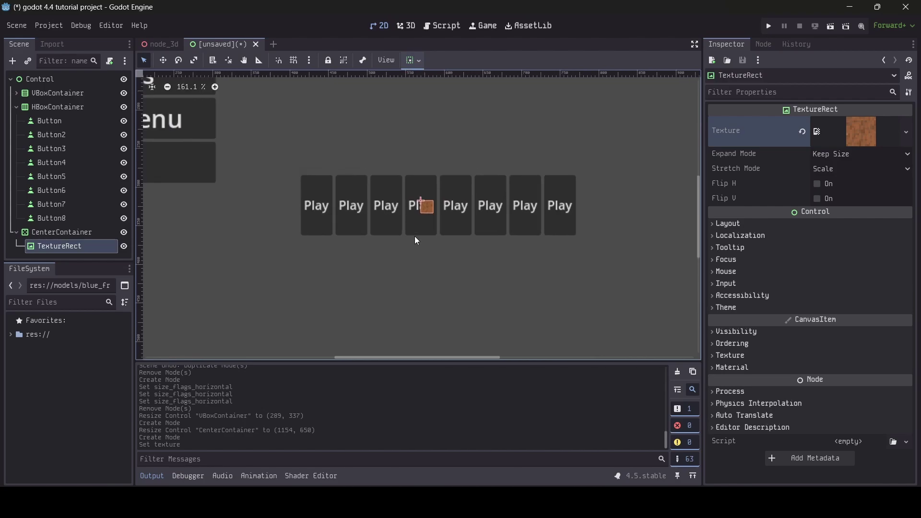
{"action": "scroll", "coordinate": [419, 231], "scroll_direction": "up", "scroll_amount": 6}
{"action": "scroll", "coordinate": [454, 166], "scroll_direction": "down", "scroll_amount": 7}
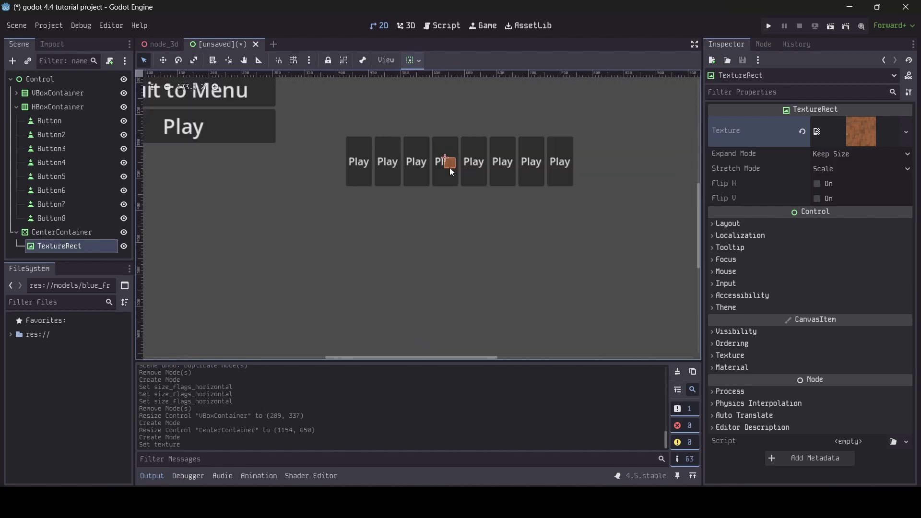
{"action": "scroll", "coordinate": [374, 144], "scroll_direction": "down", "scroll_amount": 1}
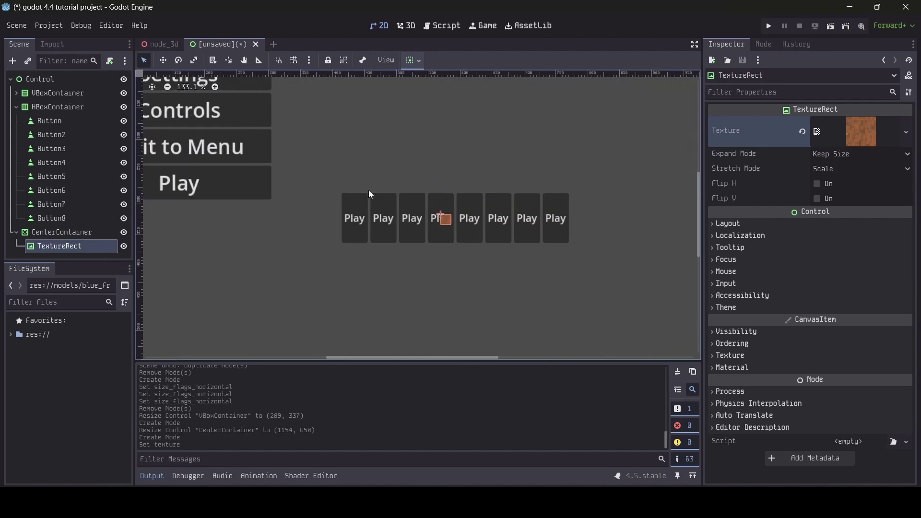
- Hide the HBoxContainer and VBoxContainer and collapse the HBoxContainer branch
{"action": "left_click", "coordinate": [124, 107]}
{"action": "left_click", "coordinate": [123, 94]}
{"action": "left_click", "coordinate": [16, 107]}
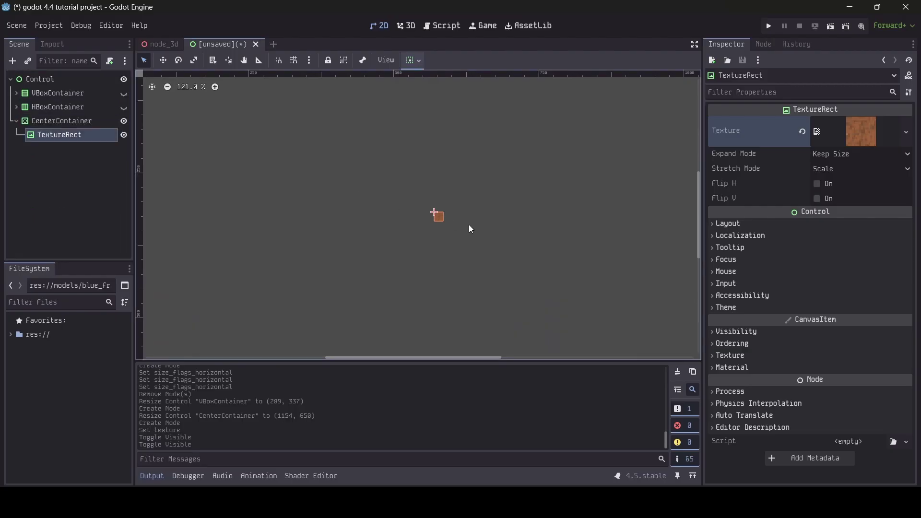
{"action": "scroll", "coordinate": [600, 253], "scroll_direction": "down", "scroll_amount": 7}
{"action": "left_click", "coordinate": [652, 263]}
- Resize the CenterContainer to 1153 × 647 to check the texture stays centred
{"action": "scroll", "coordinate": [509, 240], "scroll_direction": "up", "scroll_amount": 8}
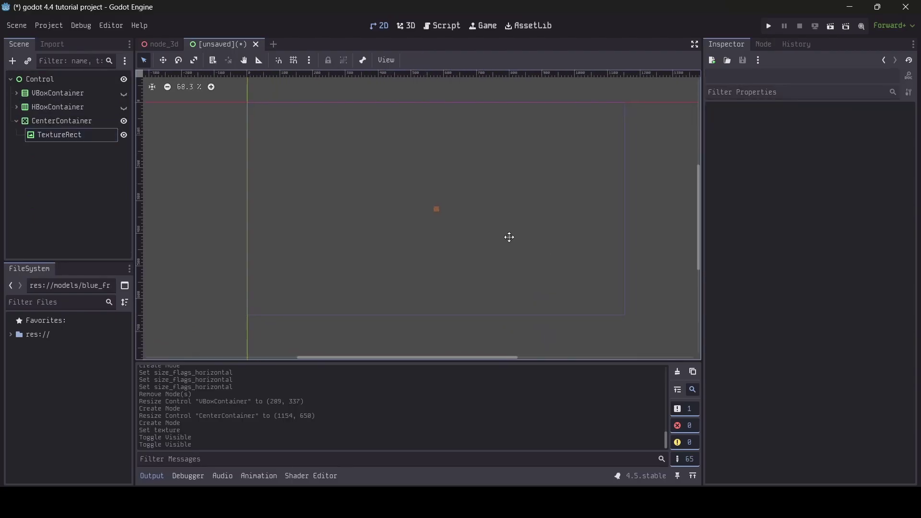
{"action": "scroll", "coordinate": [393, 215], "scroll_direction": "up", "scroll_amount": 4}
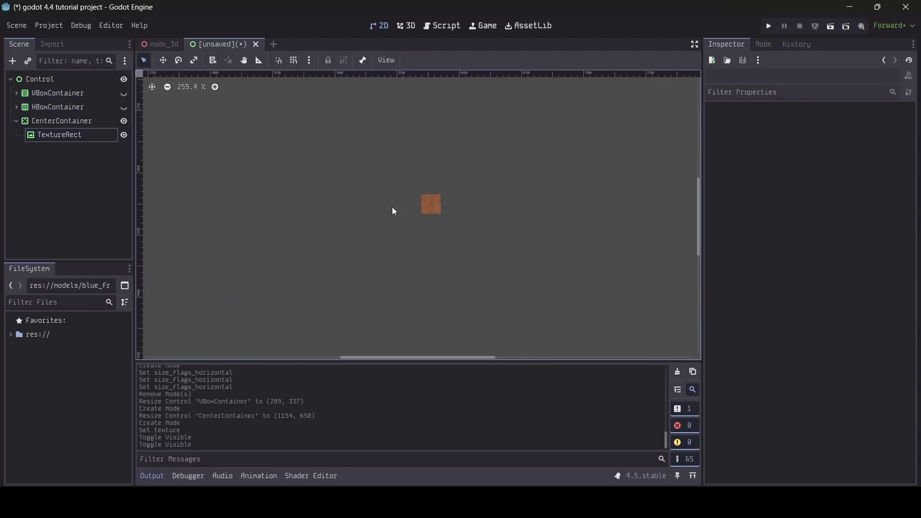
{"action": "scroll", "coordinate": [467, 235], "scroll_direction": "down", "scroll_amount": 8}
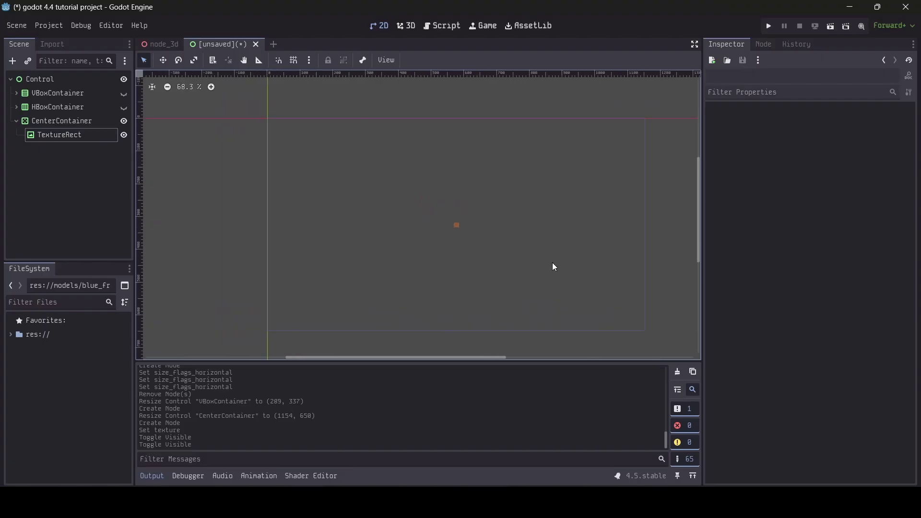
{"action": "left_click", "coordinate": [85, 123]}
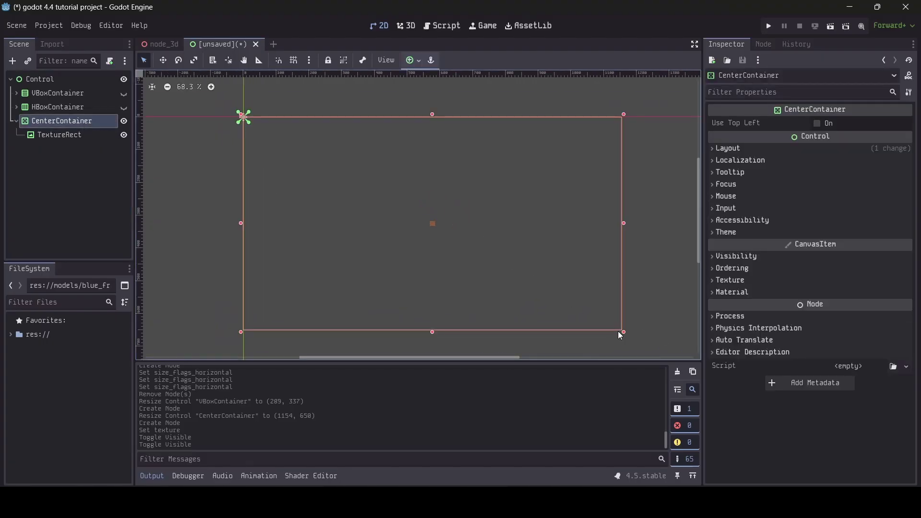
{"action": "mouse_move", "coordinate": [620, 335]}
{"action": "left_mouse_down"}
{"action": "mouse_move", "coordinate": [531, 284]}
{"action": "mouse_move", "coordinate": [401, 233]}
{"action": "mouse_move", "coordinate": [284, 162]}
{"action": "mouse_move", "coordinate": [349, 178]}
{"action": "mouse_move", "coordinate": [436, 251]}
{"action": "mouse_move", "coordinate": [504, 275]}
{"action": "mouse_move", "coordinate": [342, 266]}
{"action": "mouse_move", "coordinate": [311, 290]}
{"action": "mouse_move", "coordinate": [395, 311]}
{"action": "mouse_move", "coordinate": [490, 247]}
{"action": "mouse_move", "coordinate": [550, 172]}
{"action": "mouse_move", "coordinate": [628, 184]}
{"action": "mouse_move", "coordinate": [624, 331]}
{"action": "mouse_move", "coordinate": [367, 184]}
{"action": "mouse_move", "coordinate": [288, 171]}
{"action": "mouse_move", "coordinate": [518, 245]}
{"action": "mouse_move", "coordinate": [617, 304]}
{"action": "mouse_move", "coordinate": [623, 331]}
{"action": "left_mouse_up"}
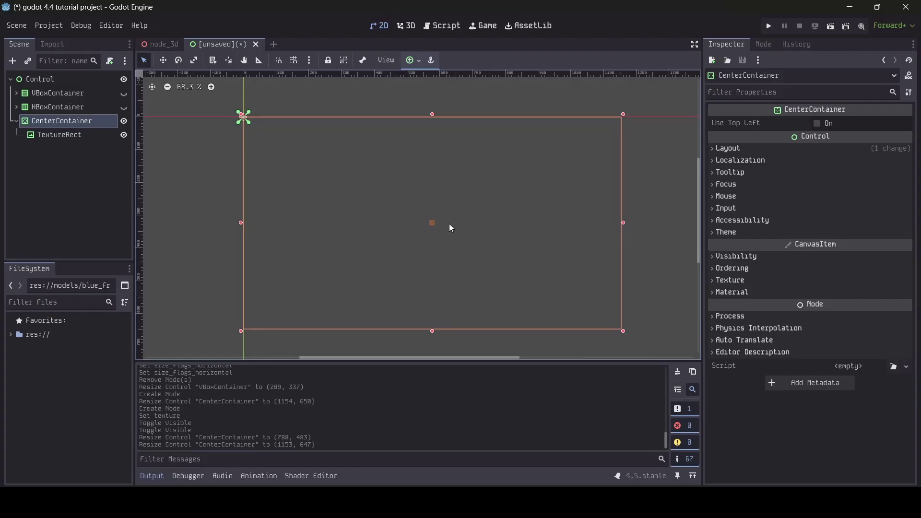
- Hide the CenterContainer and collapse its branch in the scene tree
{"action": "left_click", "coordinate": [124, 121]}
{"action": "left_click", "coordinate": [16, 121]}
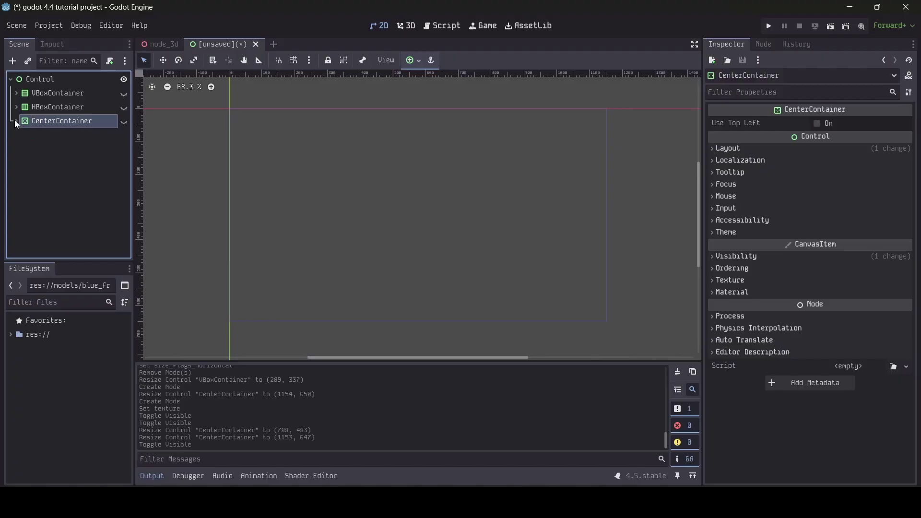
{"action": "left_click", "coordinate": [63, 79]}
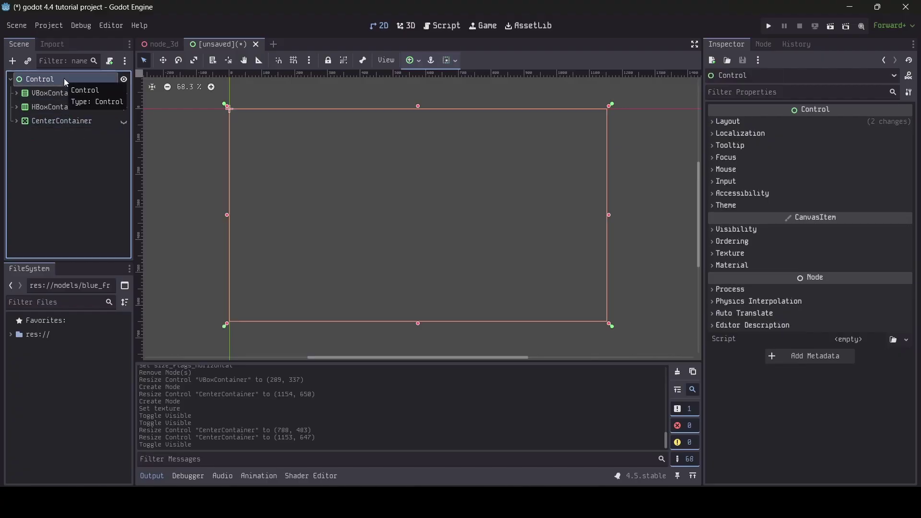
- Add a GridContainer under Control and enlarge it to 576 × 386
{"action": "right_click", "coordinate": [64, 79]}
{"action": "left_click", "coordinate": [79, 86]}
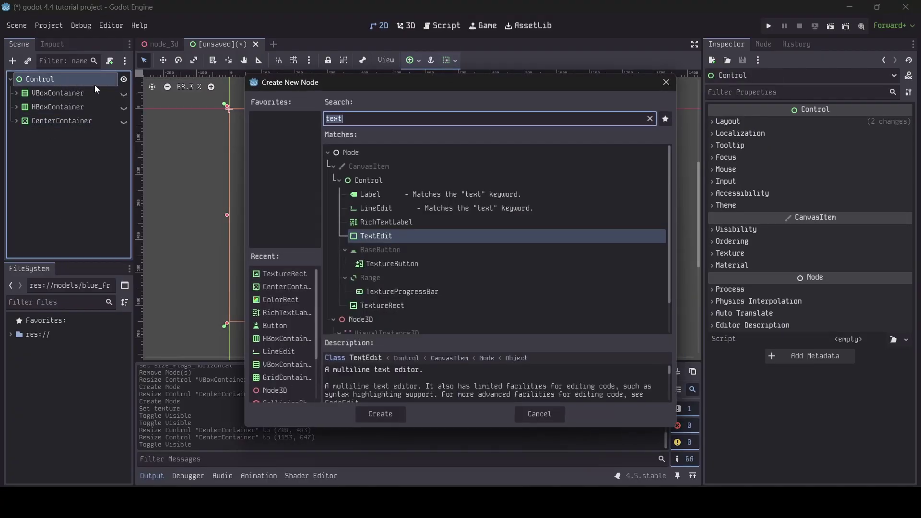
{"action": "type", "text": "c"}
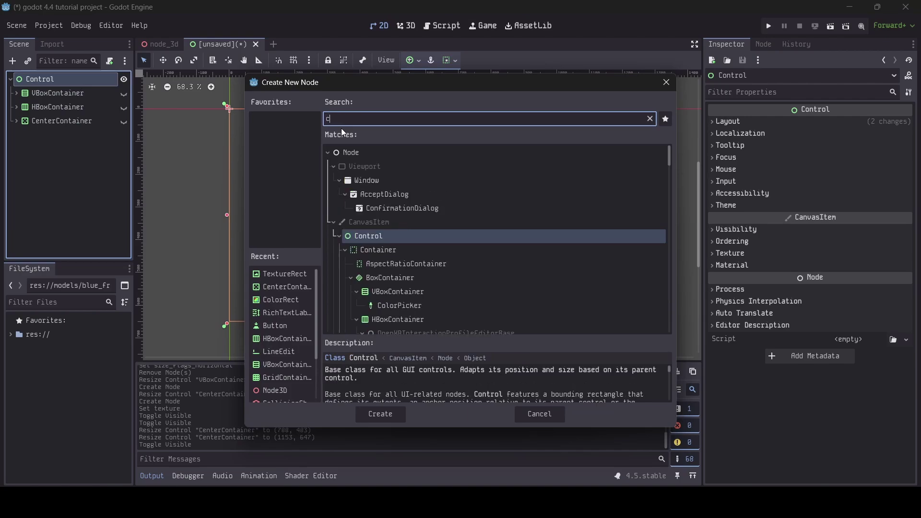
{"action": "type", "text": "ontain"}
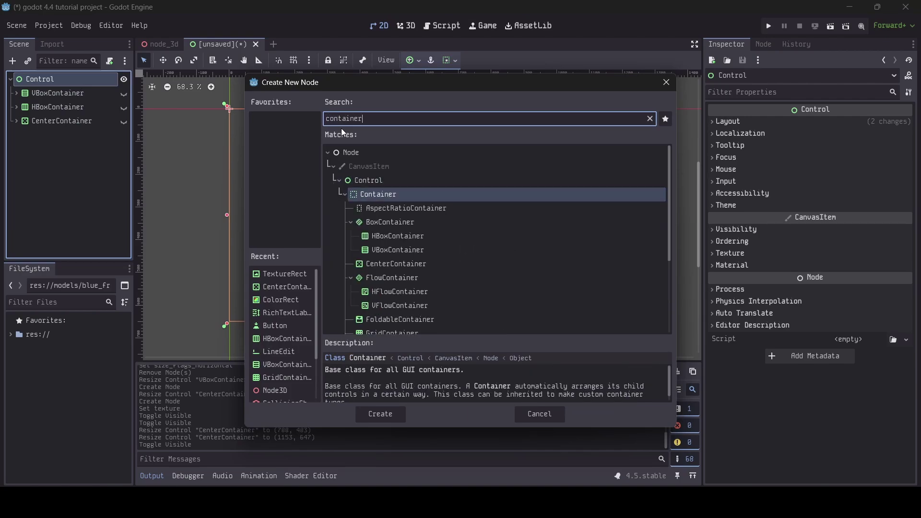
{"action": "type", "text": "er"}
{"action": "scroll", "coordinate": [468, 284], "scroll_direction": "down", "scroll_amount": 5}
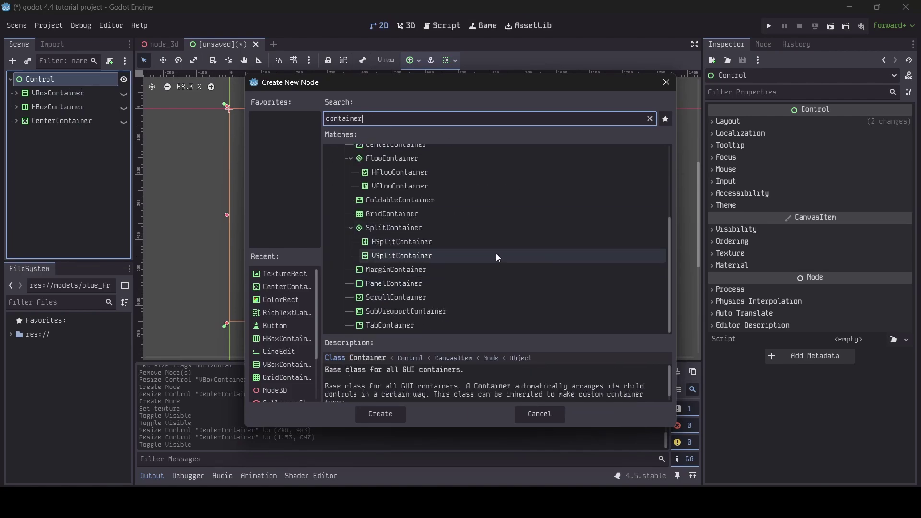
{"action": "scroll", "coordinate": [432, 240], "scroll_direction": "up", "scroll_amount": 2}
{"action": "left_click", "coordinate": [422, 238]}
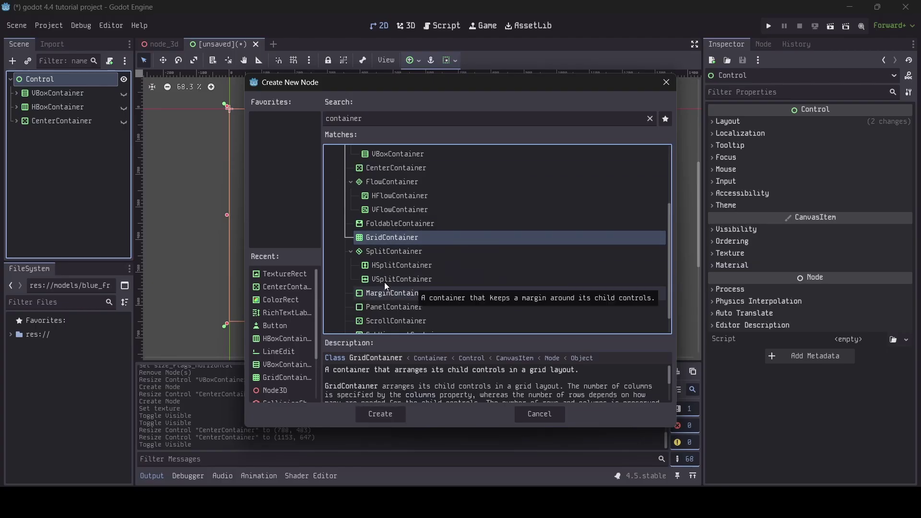
{"action": "left_click", "coordinate": [396, 414]}
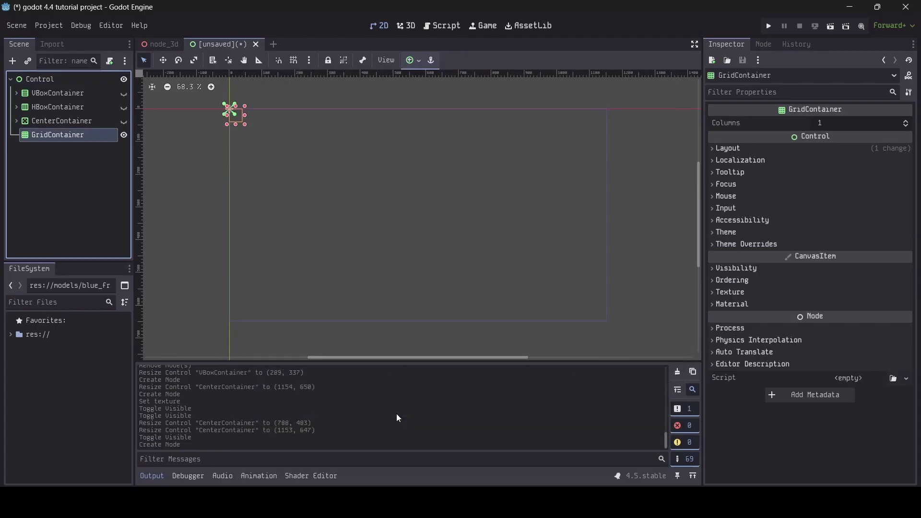
{"action": "left_click_drag", "start_coordinate": [245, 124], "coordinate": [420, 237]}
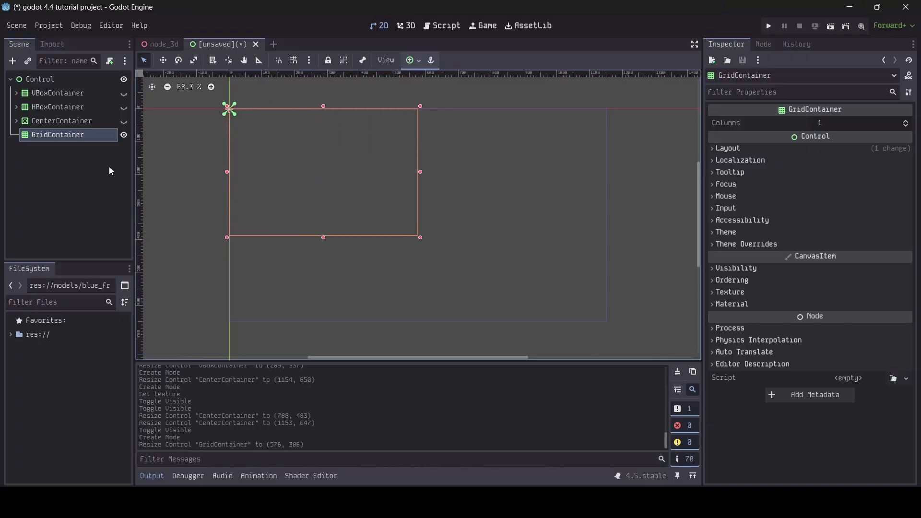
{"action": "right_click", "coordinate": [95, 135]}
- Add a Button labelled 'Play' to the GridContainer and duplicate it into eight buttons
{"action": "left_click", "coordinate": [117, 141]}
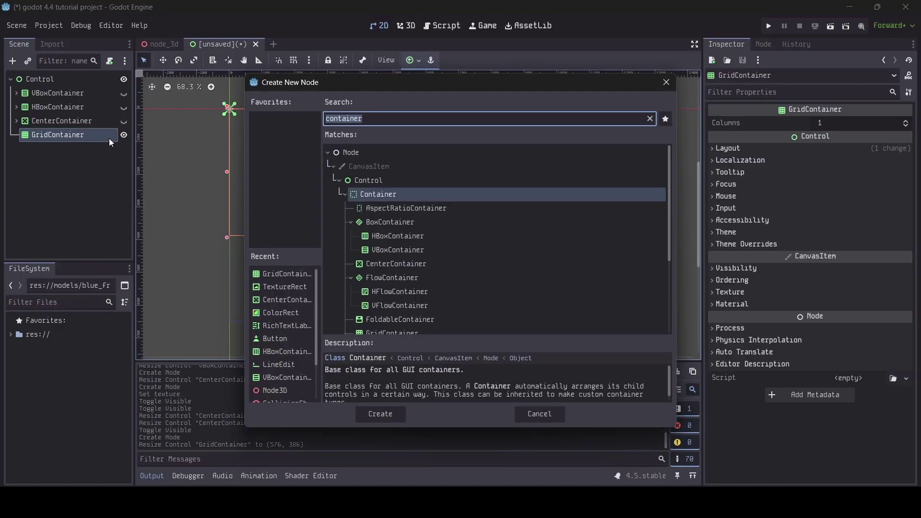
{"action": "type", "text": "butt"}
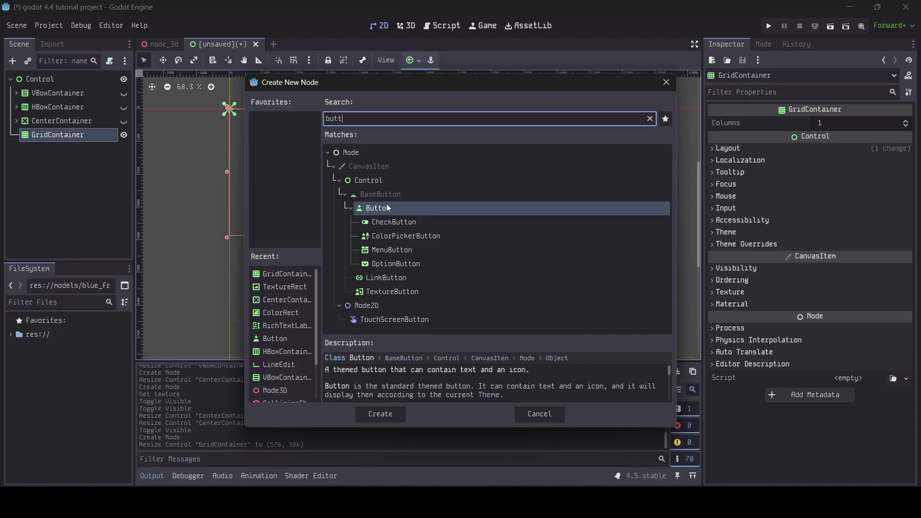
{"action": "double_click", "coordinate": [387, 204]}
{"action": "left_click", "coordinate": [796, 140]}
{"action": "type", "text": "Play"}
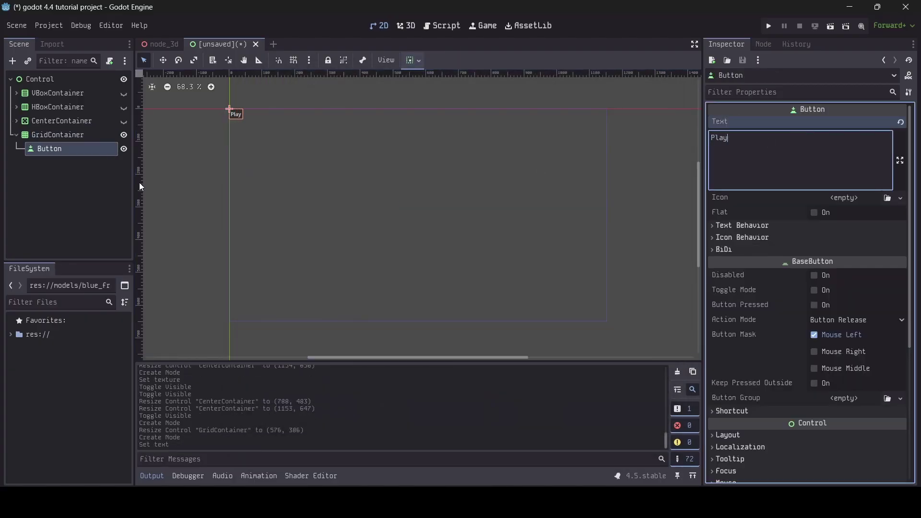
{"action": "left_click", "coordinate": [78, 149]}
{"action": "key", "text": "ctrl+d"}
{"action": "key", "text": "ctrl+d"}
{"action": "key", "text": "ctrl+d"}
{"action": "key", "text": "ctrl+d"}
{"action": "key", "text": "ctrl+d"}
{"action": "key", "text": "ctrl+d"}
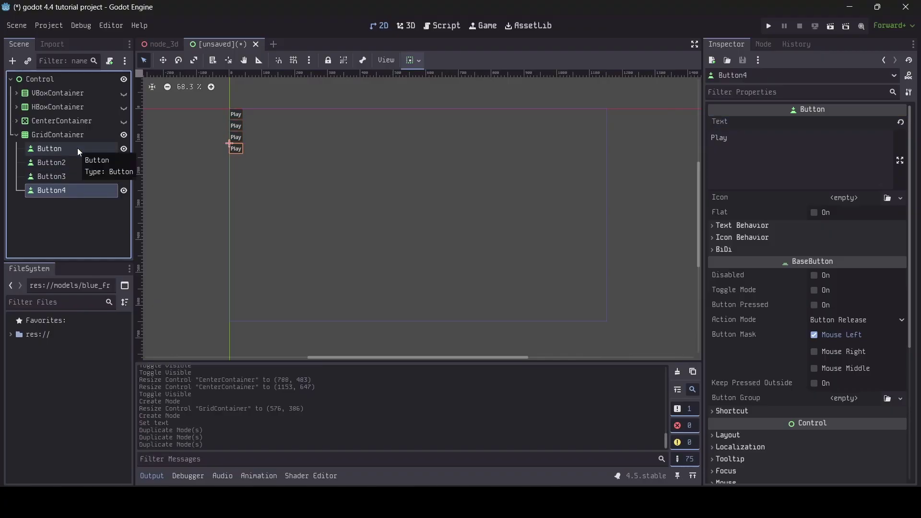
{"action": "key", "text": "ctrl+d"}
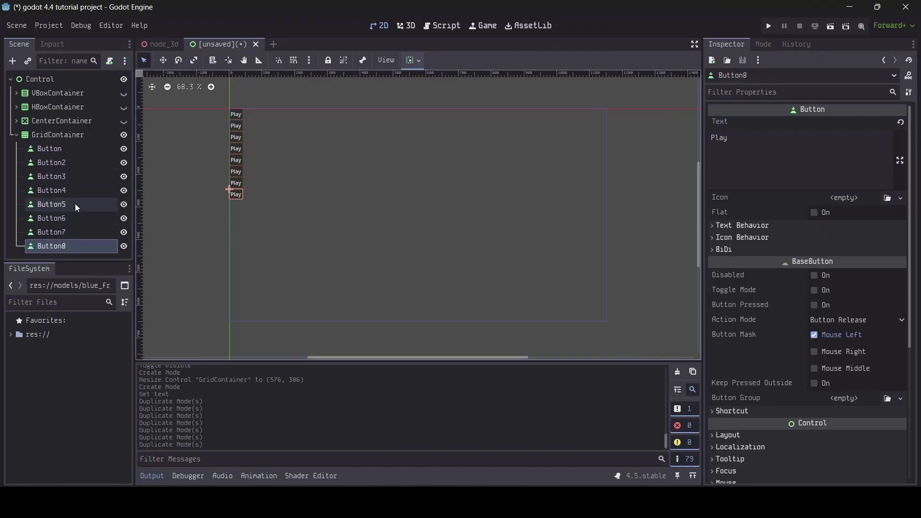
- Set the GridContainer's Columns to 2
{"action": "left_click", "coordinate": [85, 136]}
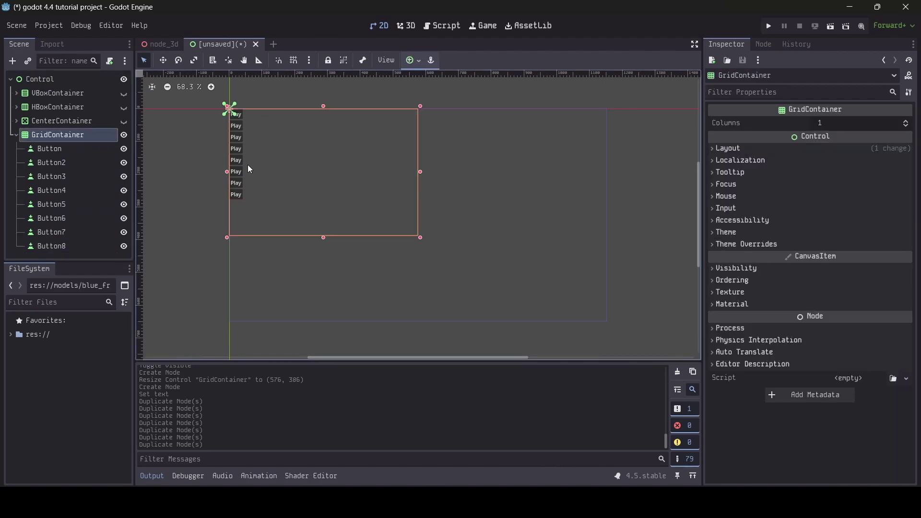
{"action": "scroll", "coordinate": [240, 169], "scroll_direction": "up", "scroll_amount": 6}
{"action": "scroll", "coordinate": [266, 115], "scroll_direction": "up", "scroll_amount": 1}
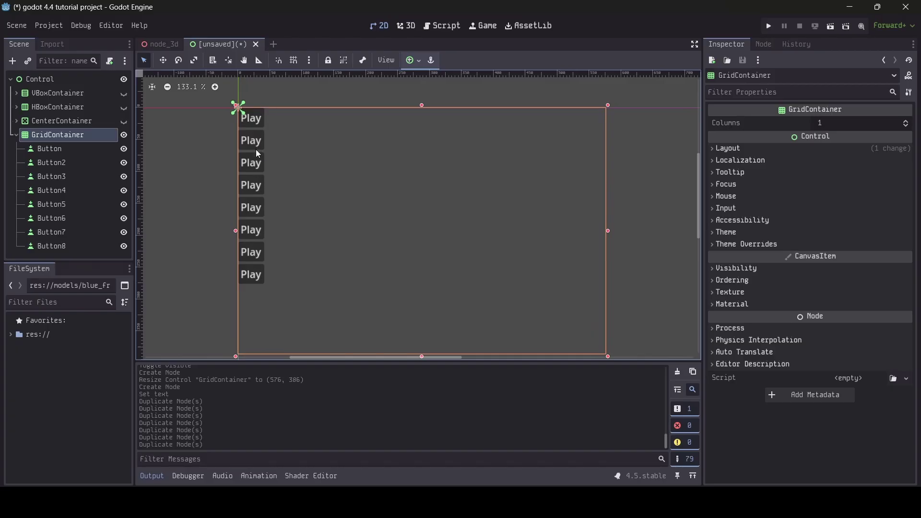
{"action": "left_click", "coordinate": [908, 123]}
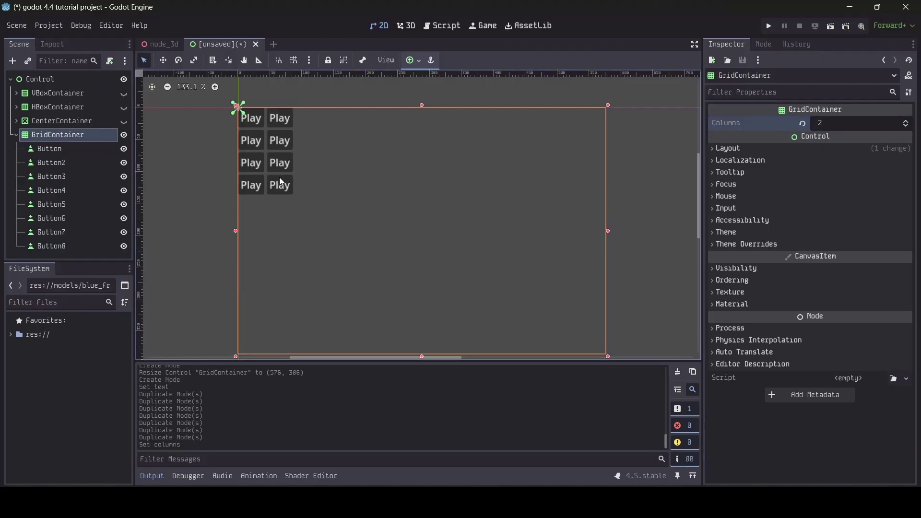
- Duplicate Button8 until the grid holds 22 Play buttons (Button9–Button22)
{"action": "left_click", "coordinate": [65, 247]}
{"action": "key", "text": "ctrl+d"}
{"action": "key", "text": "ctrl+d"}
{"action": "key", "text": "ctrl+d"}
{"action": "key", "text": "ctrl+d"}
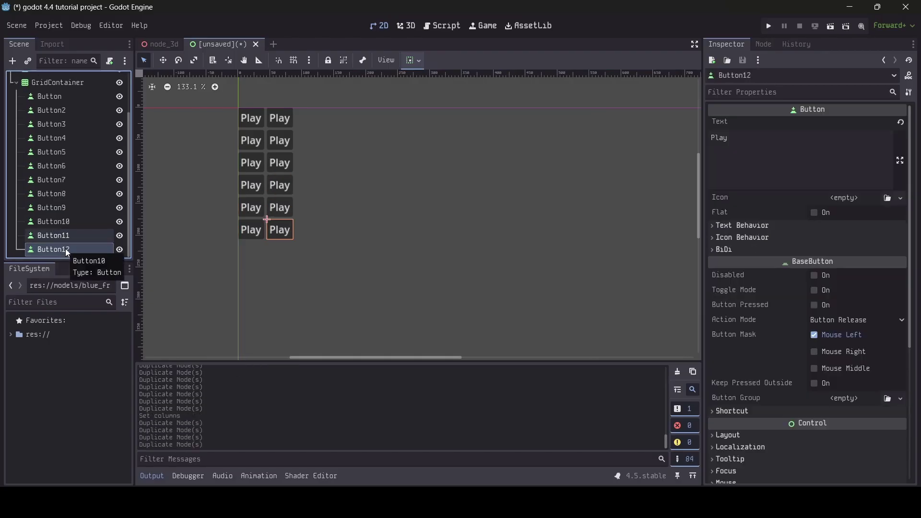
{"action": "key", "text": "ctrl+d"}
{"action": "key", "text": "ctrl+d"}
{"action": "key", "text": "ctrl+d"}
{"action": "key", "text": "ctrl+d"}
{"action": "key", "text": "ctrl+d"}
{"action": "key", "text": "ctrl+d"}
{"action": "key", "text": "ctrl+d"}
{"action": "key", "text": "ctrl+d"}
{"action": "key", "text": "ctrl+d"}
{"action": "key", "text": "ctrl+d"}
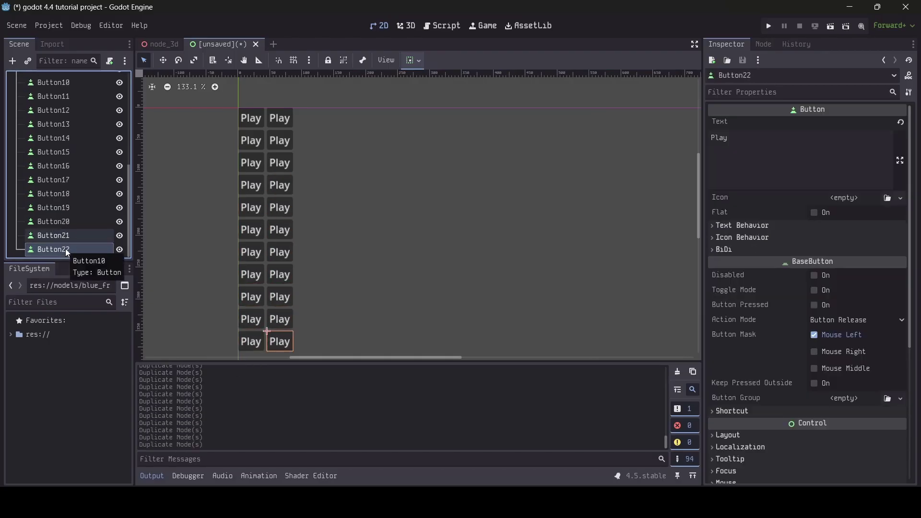
{"action": "scroll", "coordinate": [307, 257], "scroll_direction": "down", "scroll_amount": 5}
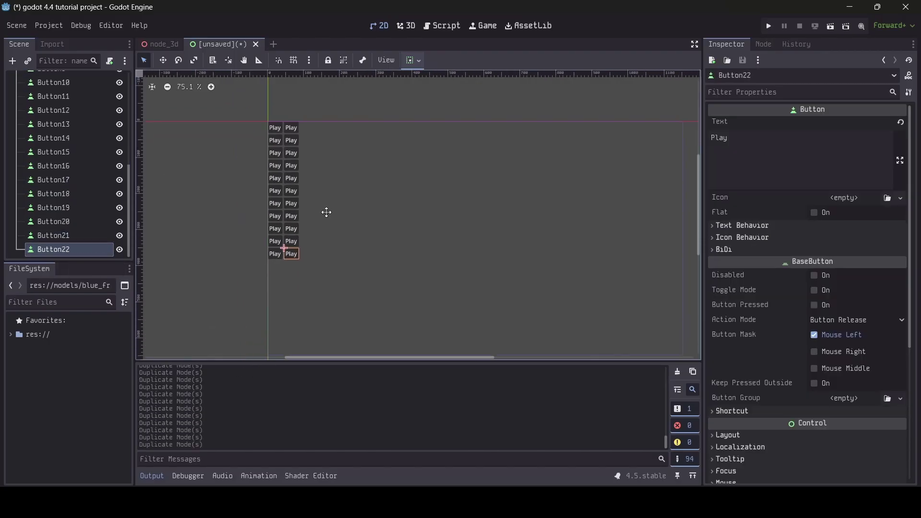
{"action": "middle_click_drag", "start_coordinate": [327, 213], "coordinate": [336, 217]}
{"action": "scroll", "coordinate": [58, 163], "scroll_direction": "up", "scroll_amount": 4}
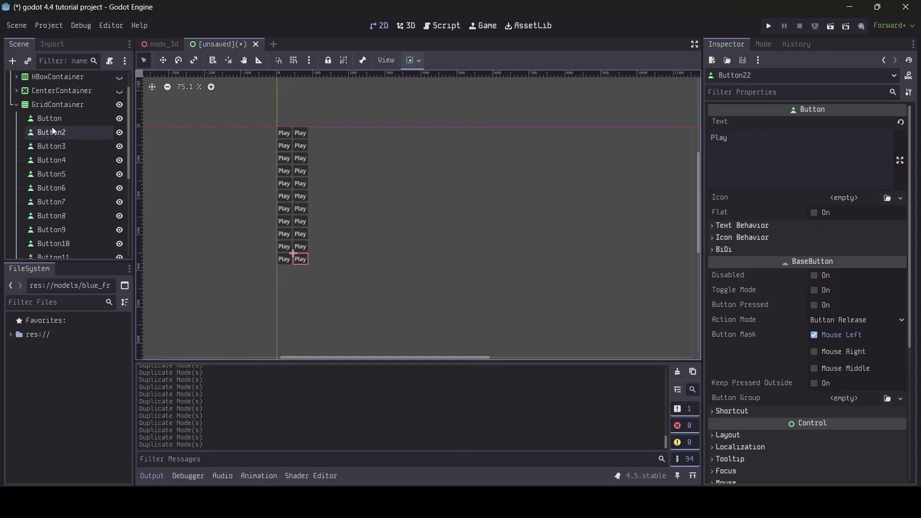
- Raise the GridContainer's Columns from 2 up to 9
{"action": "left_click", "coordinate": [55, 106]}
{"action": "left_click", "coordinate": [907, 121]}
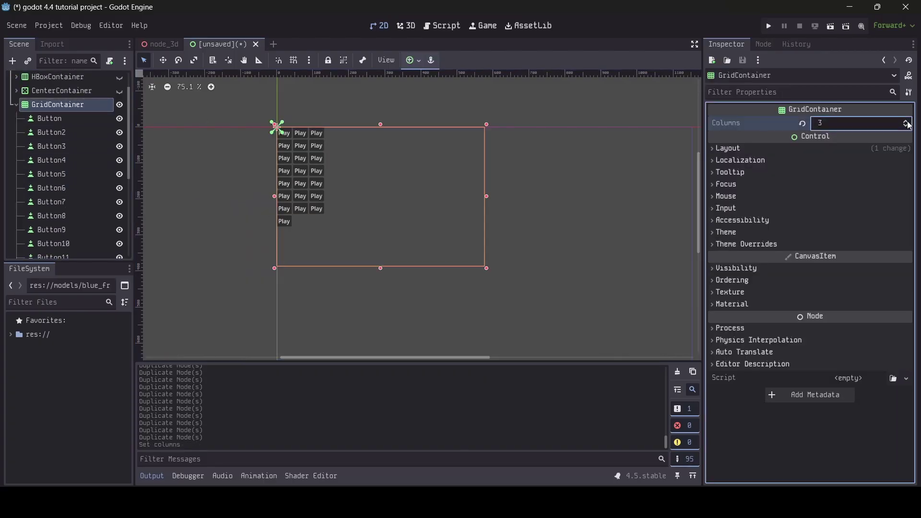
{"action": "left_click", "coordinate": [907, 122]}
{"action": "left_click", "coordinate": [907, 122]}
{"action": "left_click", "coordinate": [907, 122]}
{"action": "left_click", "coordinate": [907, 121]}
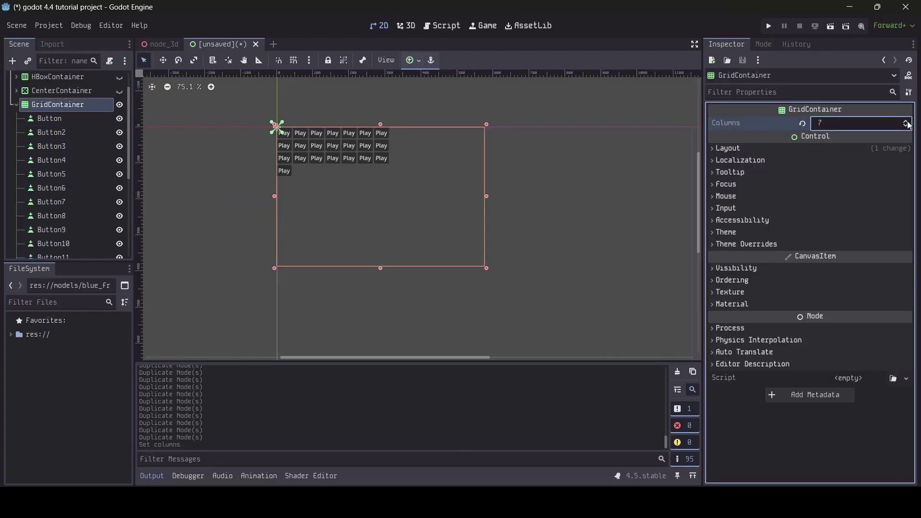
{"action": "left_click", "coordinate": [907, 121]}
{"action": "left_click", "coordinate": [907, 121]}
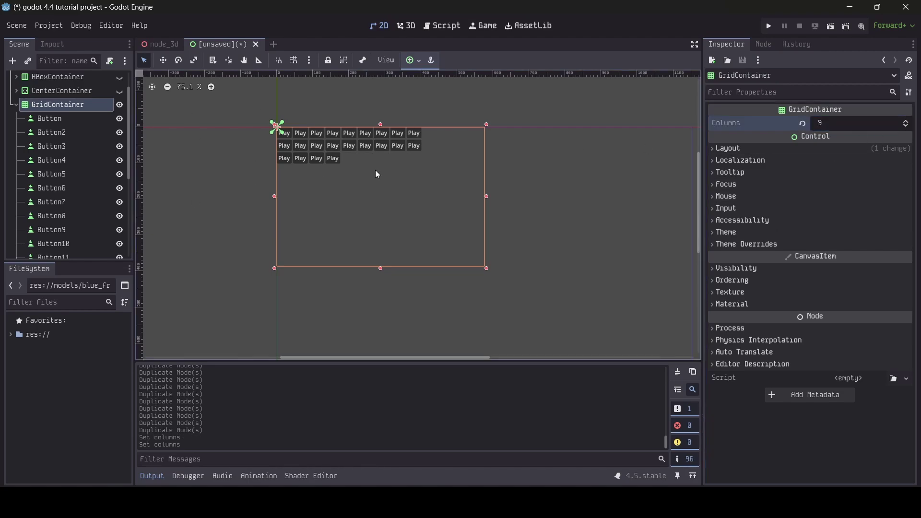
{"action": "scroll", "coordinate": [376, 155], "scroll_direction": "up", "scroll_amount": 6}
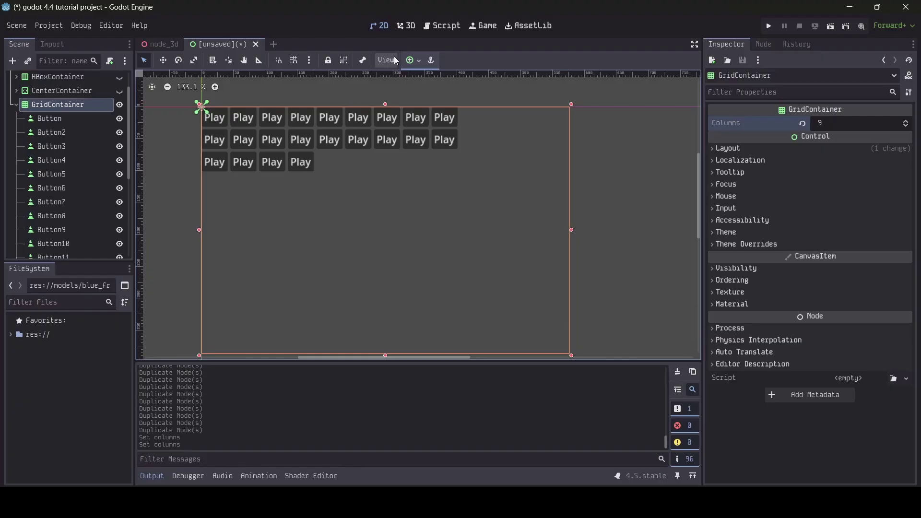
{"action": "scroll", "coordinate": [389, 174], "scroll_direction": "down", "scroll_amount": 6}
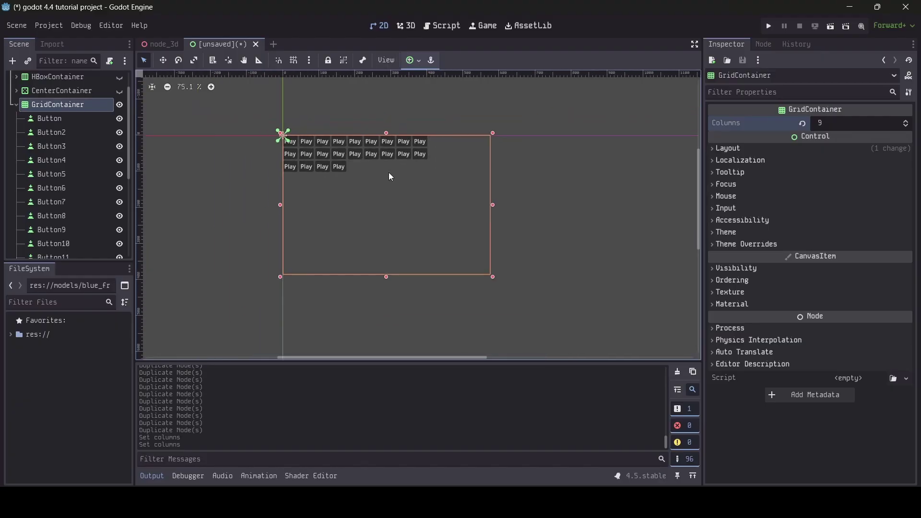
{"action": "scroll", "coordinate": [390, 171], "scroll_direction": "down", "scroll_amount": 3}
- Bring the Columns back down to 3 and collapse the GridContainer in the Scene dock
{"action": "key", "text": "ctrl+0"}
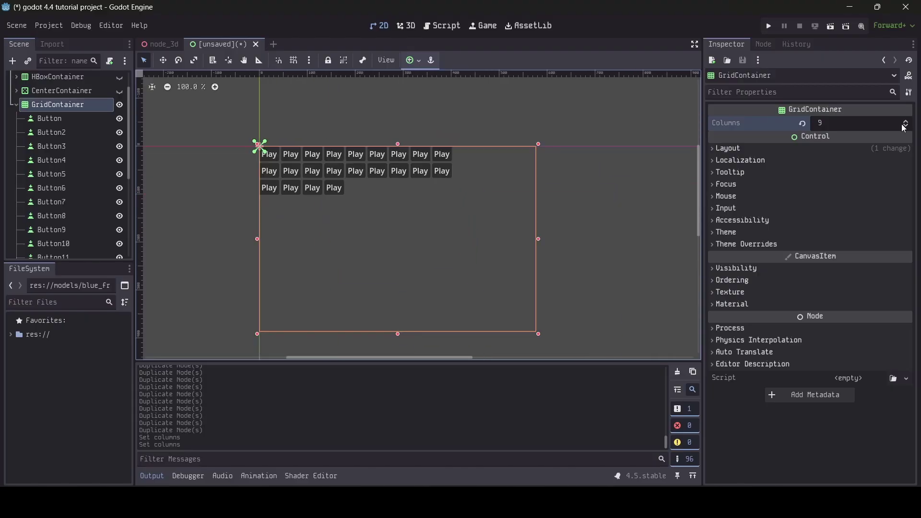
{"action": "left_click", "coordinate": [906, 127]}
{"action": "left_click", "coordinate": [906, 127]}
{"action": "left_click", "coordinate": [906, 127]}
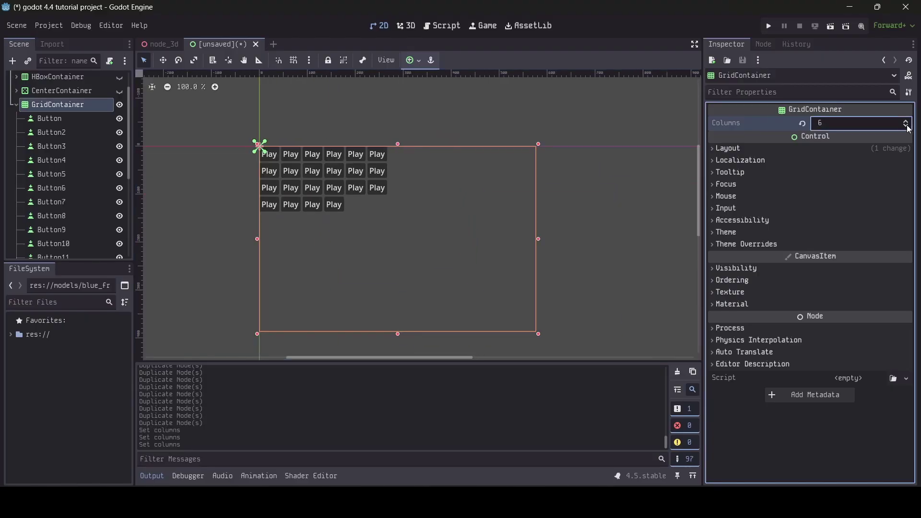
{"action": "left_click", "coordinate": [907, 127]}
{"action": "left_click", "coordinate": [907, 127]}
{"action": "left_click", "coordinate": [907, 127]}
{"action": "left_click", "coordinate": [907, 126]}
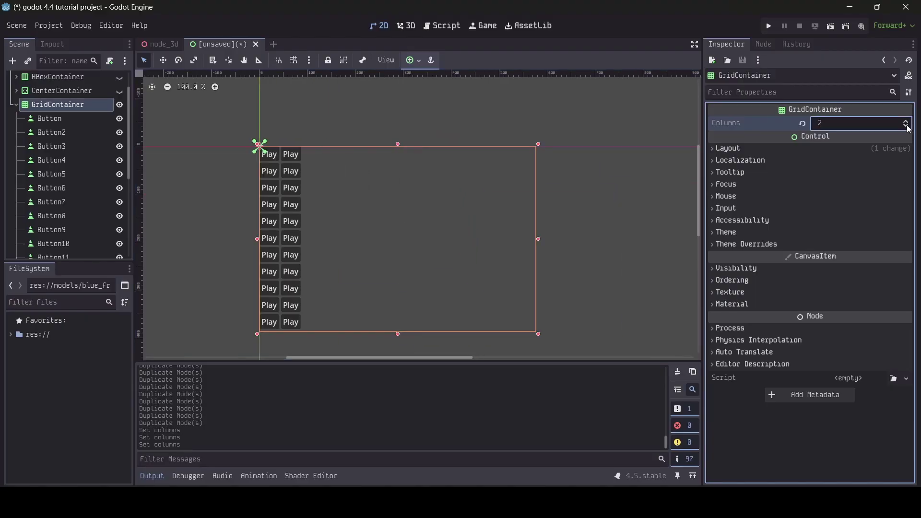
{"action": "left_click", "coordinate": [906, 120]}
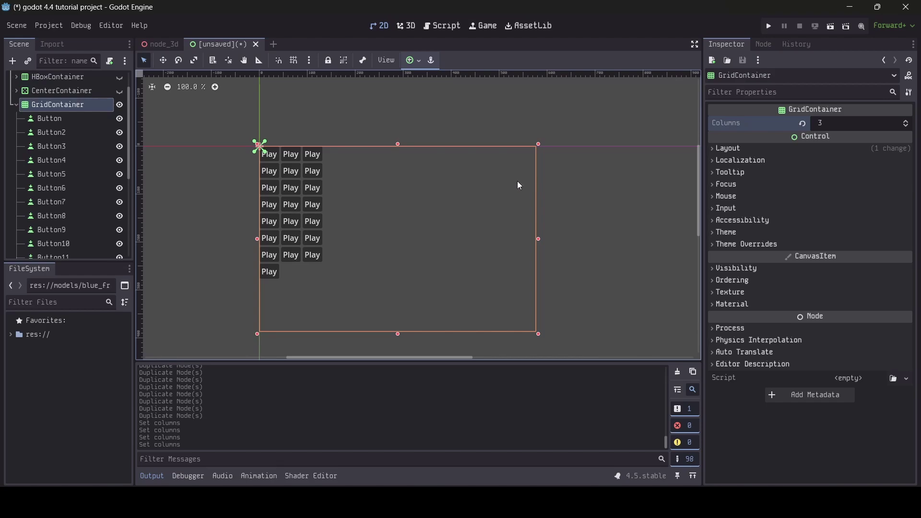
{"action": "left_click", "coordinate": [16, 105]}
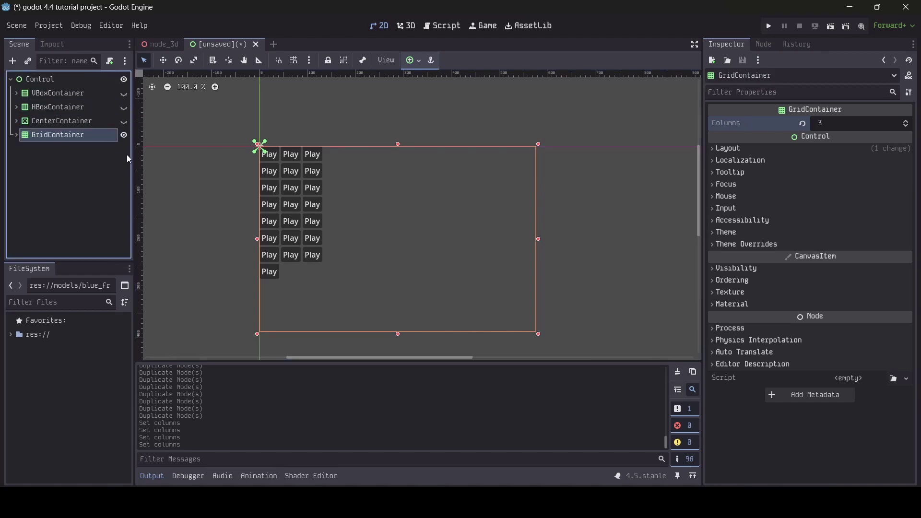
- Hide the GridContainer, then show and select the VBoxContainer of menu buttons
{"action": "left_click", "coordinate": [124, 136]}
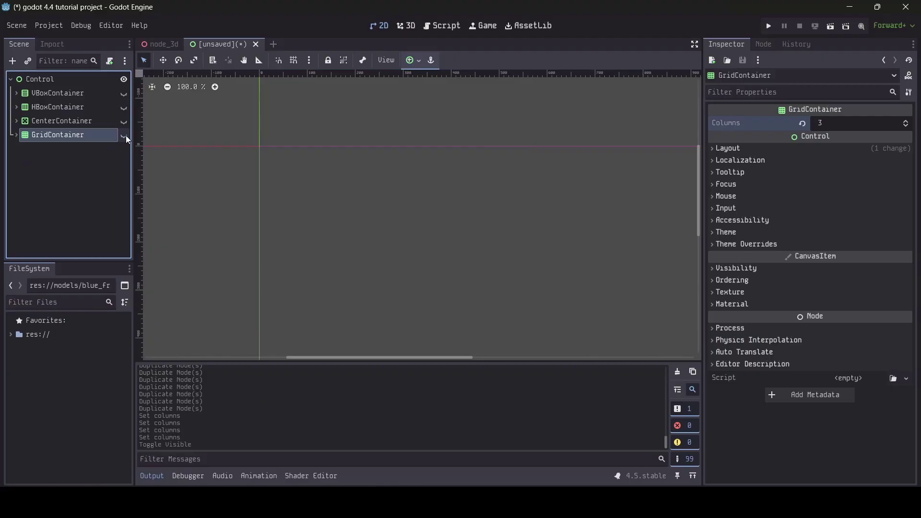
{"action": "left_click", "coordinate": [127, 94]}
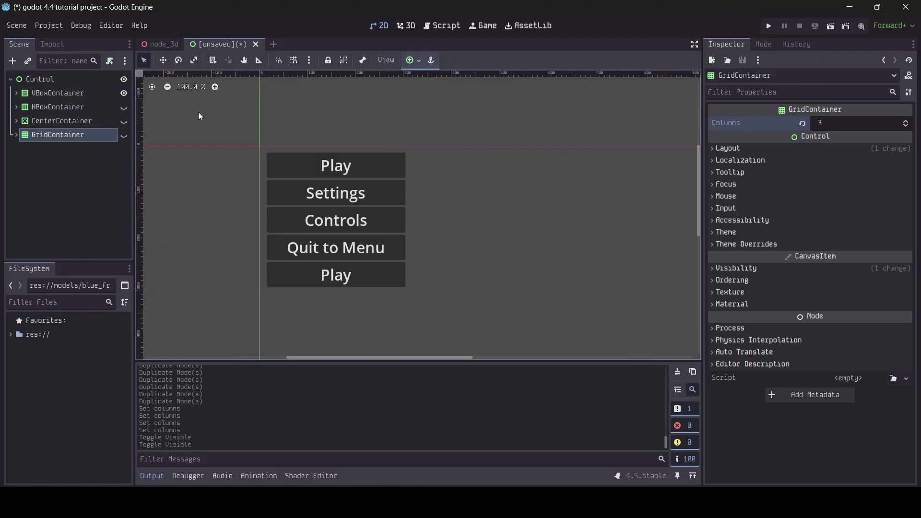
{"action": "left_click", "coordinate": [67, 94]}
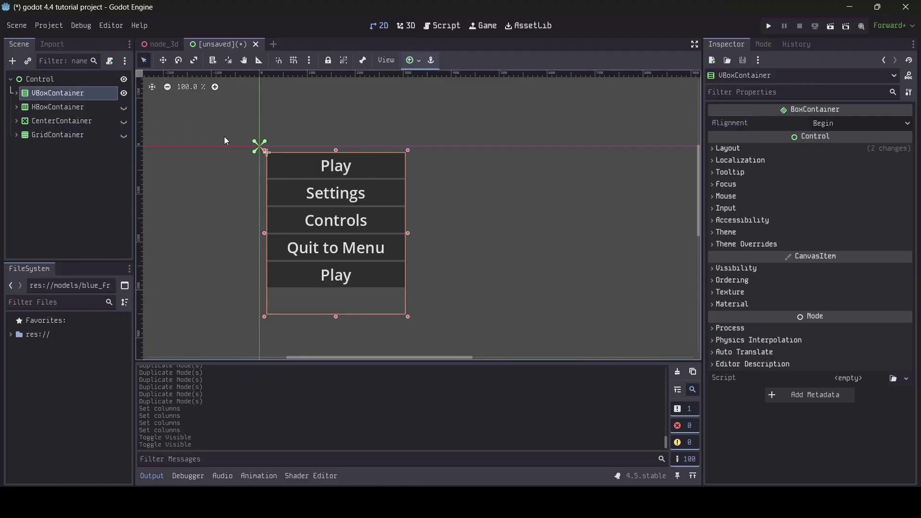
- Move the VBoxContainer to (17, 16) and resize it to 1123 × 281
{"action": "mouse_move", "coordinate": [372, 291]}
{"action": "left_mouse_down"}
{"action": "mouse_move", "coordinate": [408, 313]}
{"action": "mouse_move", "coordinate": [366, 304]}
{"action": "left_mouse_up"}
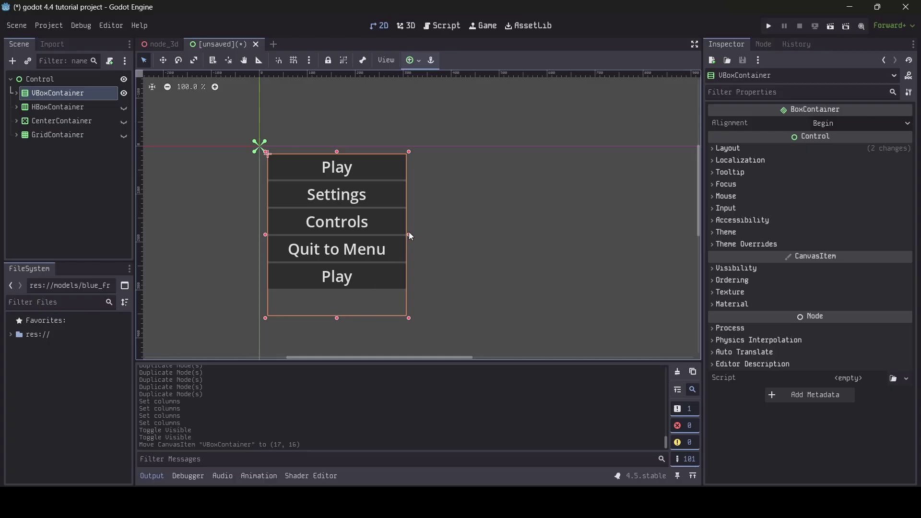
{"action": "left_click_drag", "start_coordinate": [409, 233], "coordinate": [672, 256]}
{"action": "scroll", "coordinate": [624, 267], "scroll_direction": "down", "scroll_amount": 3}
{"action": "middle_click_drag", "start_coordinate": [620, 269], "coordinate": [408, 245]}
{"action": "left_click_drag", "start_coordinate": [438, 231], "coordinate": [306, 230]}
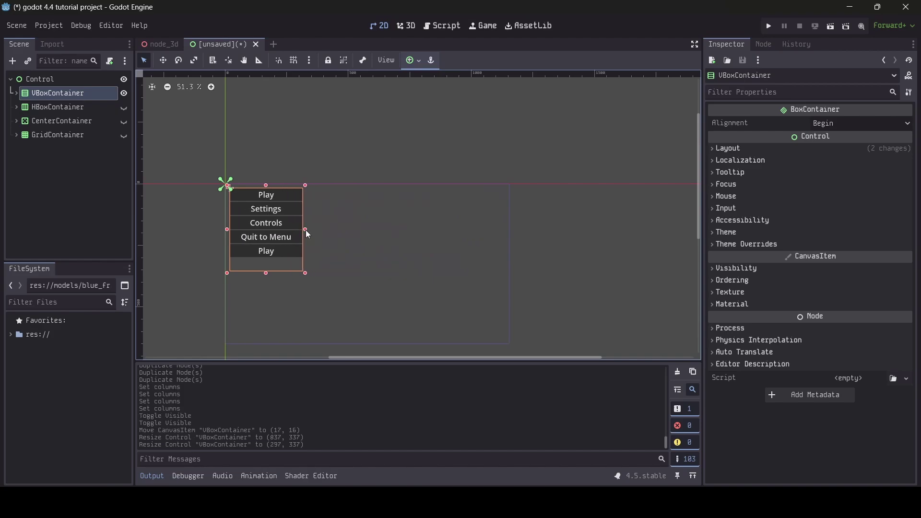
{"action": "mouse_move", "coordinate": [266, 274]}
{"action": "left_mouse_down"}
{"action": "mouse_move", "coordinate": [265, 250]}
{"action": "mouse_move", "coordinate": [264, 284]}
{"action": "left_mouse_up"}
{"action": "left_click_drag", "start_coordinate": [306, 235], "coordinate": [508, 285]}
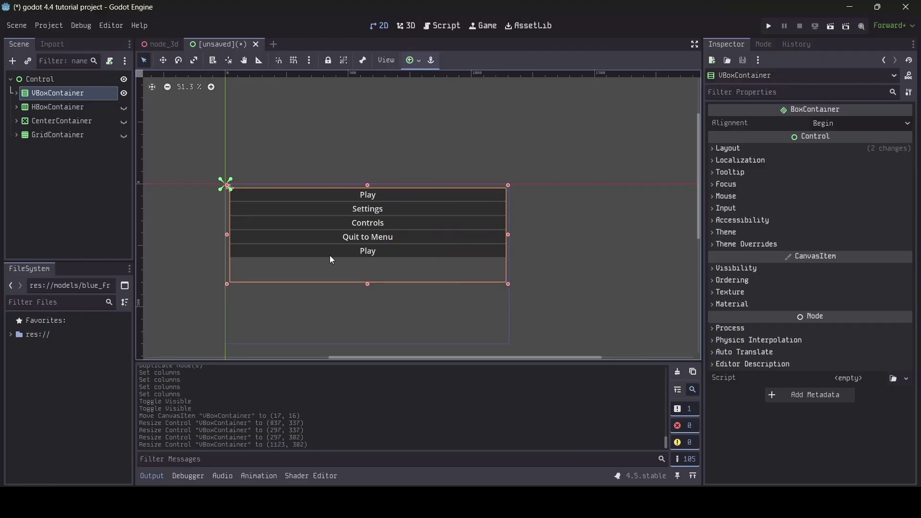
{"action": "left_click_drag", "start_coordinate": [368, 186], "coordinate": [374, 212]}
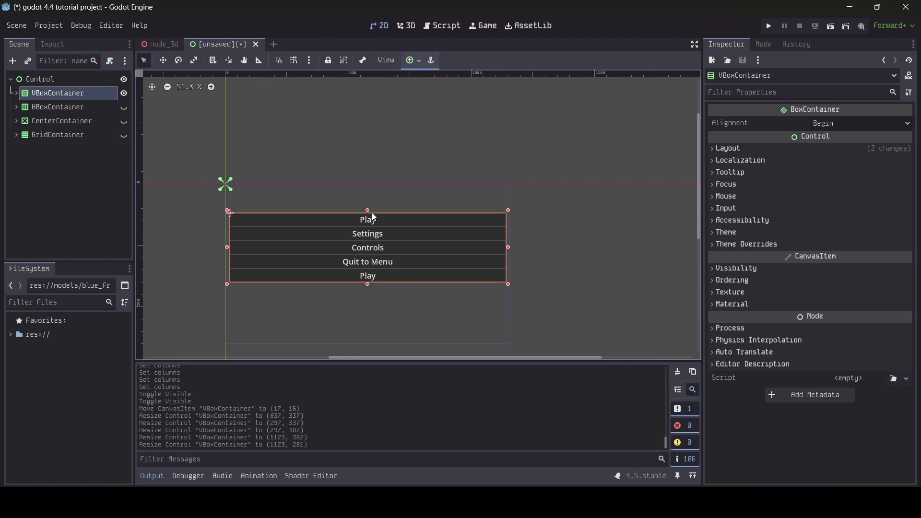
- Toggle the HBoxContainer's visibility on and off, then hide the VBoxContainer
{"action": "left_click", "coordinate": [124, 107]}
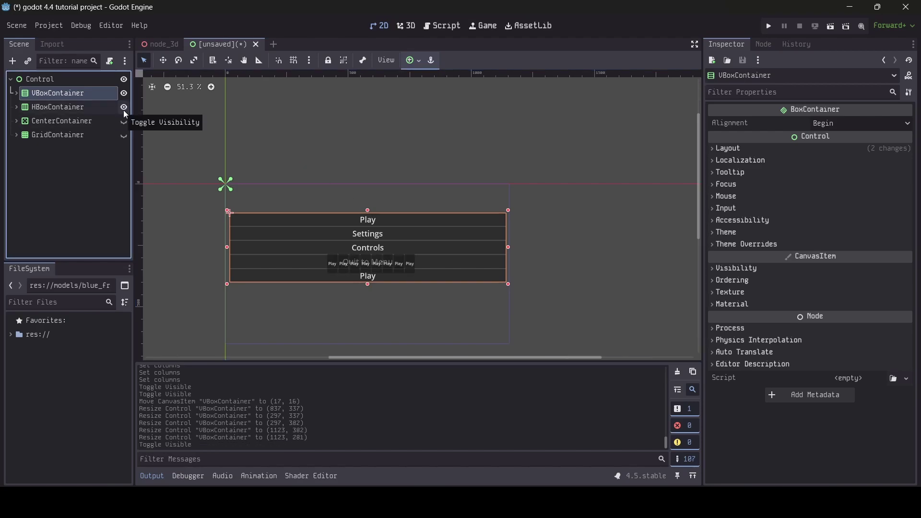
{"action": "left_click", "coordinate": [124, 112]}
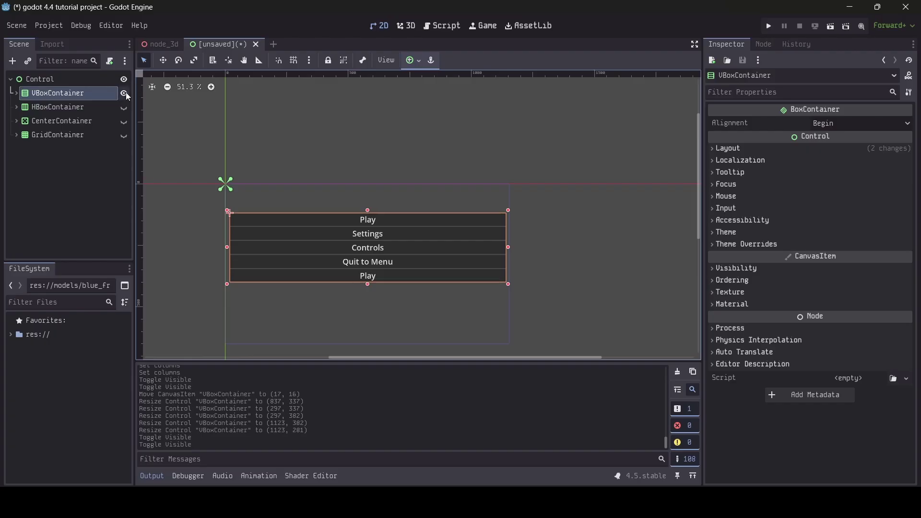
{"action": "left_click", "coordinate": [125, 94]}
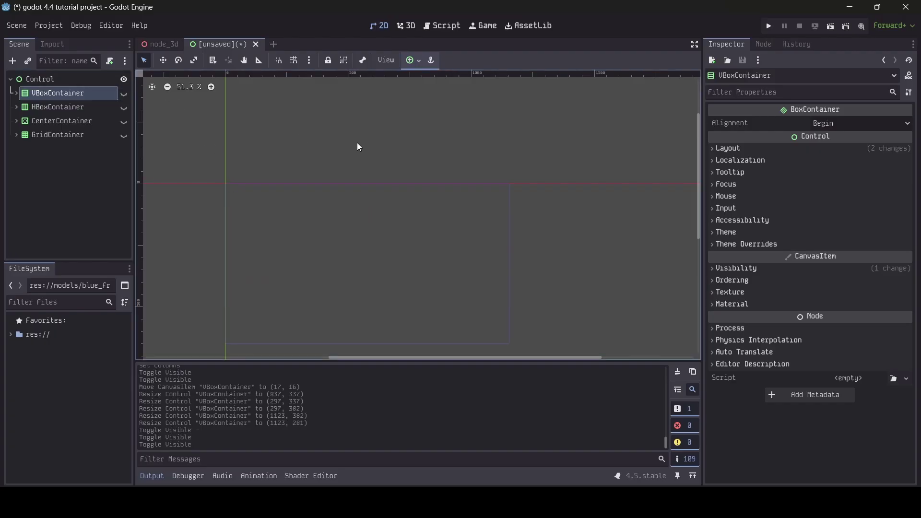